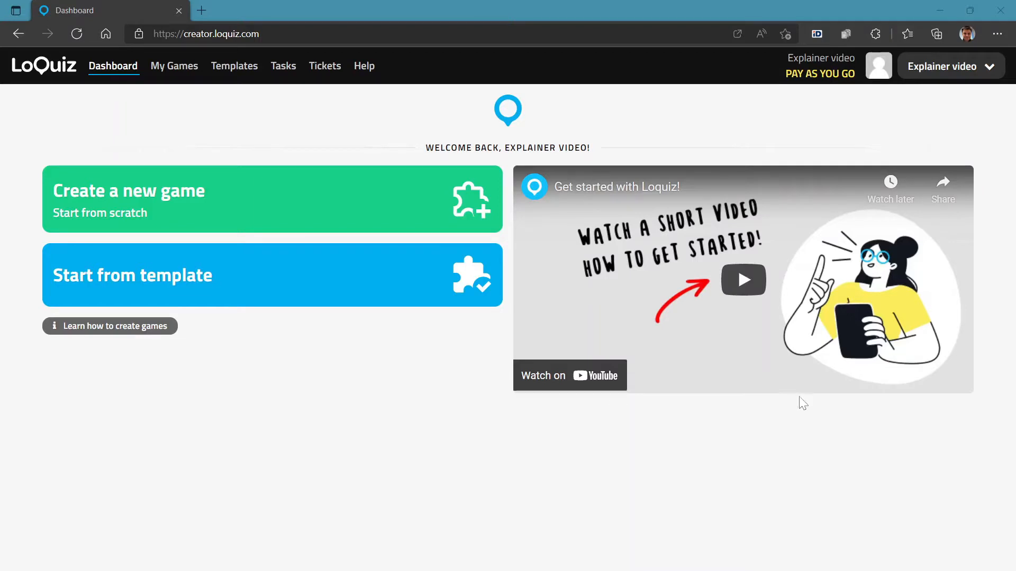
# - Create a new game from the free Photo Scavenger Hunt 2 template
pyautogui.click(234, 73)
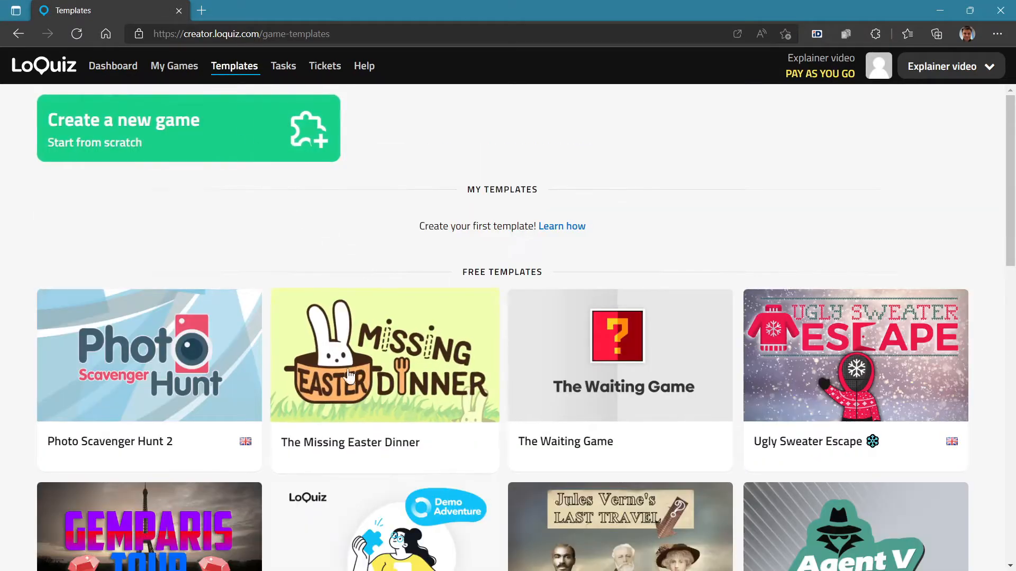
pyautogui.scroll(-1, 102, 338)
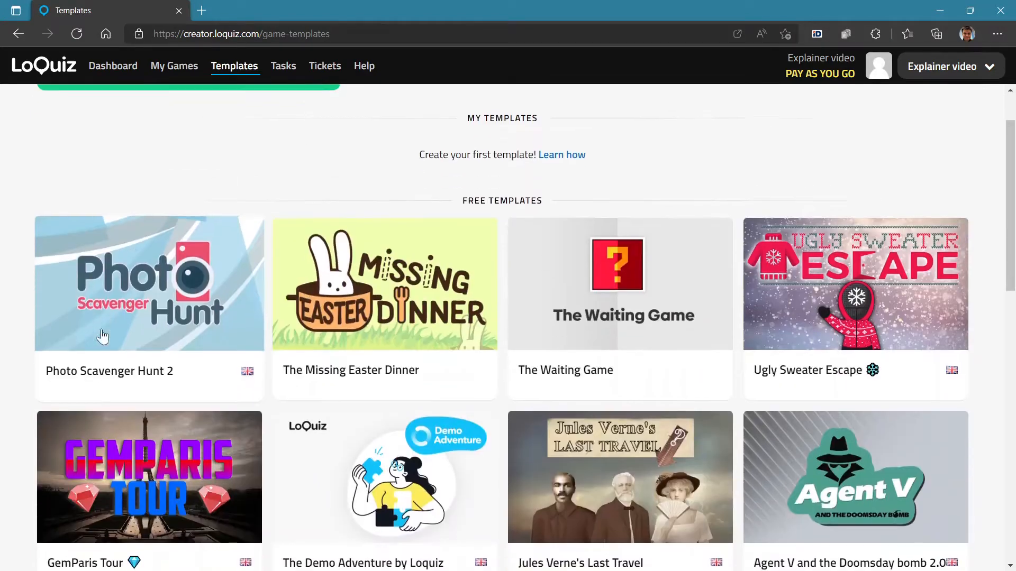
pyautogui.click(145, 284)
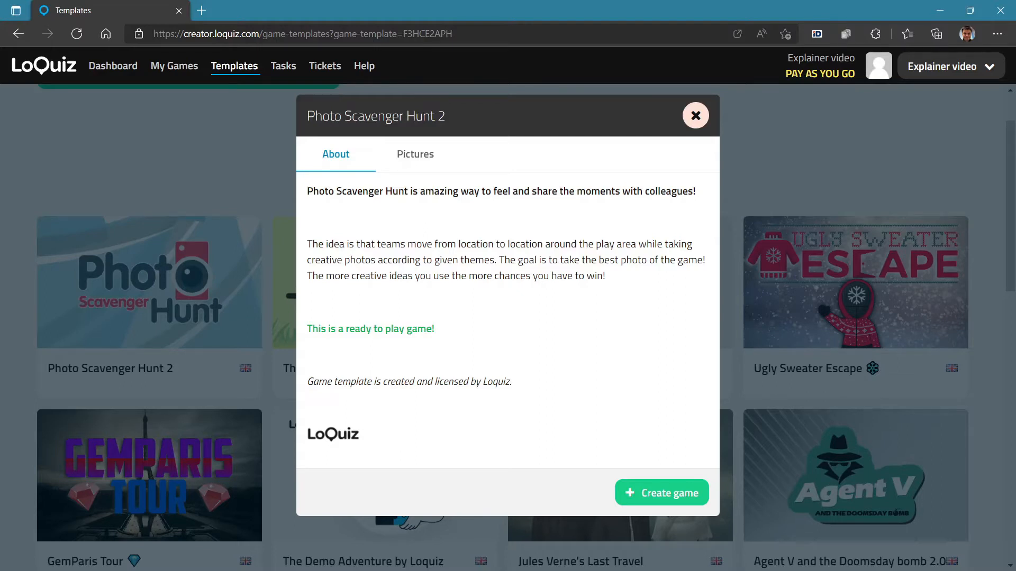
pyautogui.click(646, 495)
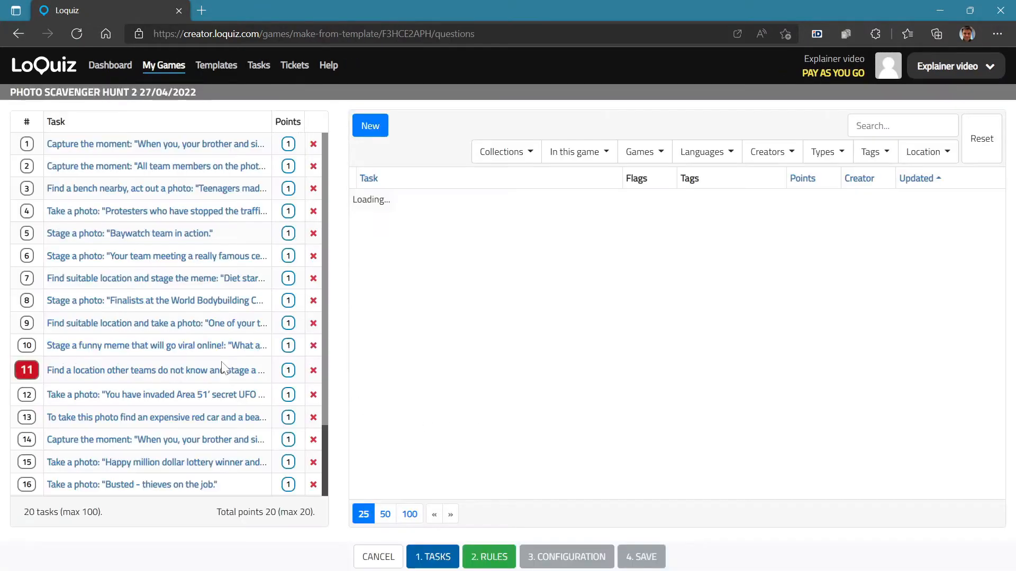
# - Examine the game's task list and the editing options of the first task, the Jurassic Park photo, without changing it
pyautogui.scroll(-2, 164, 424)
pyautogui.scroll(2, 166, 474)
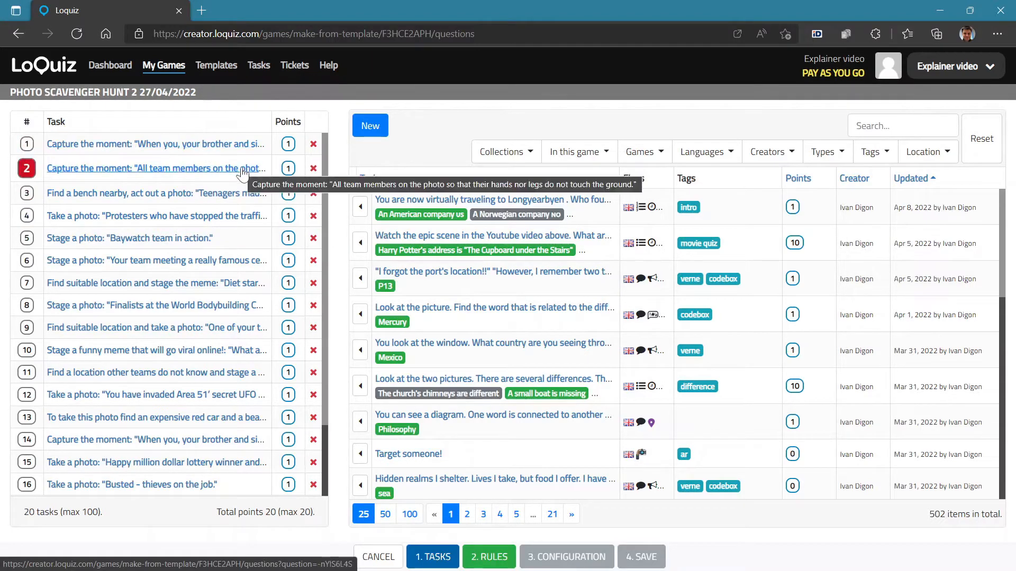
pyautogui.click(227, 144)
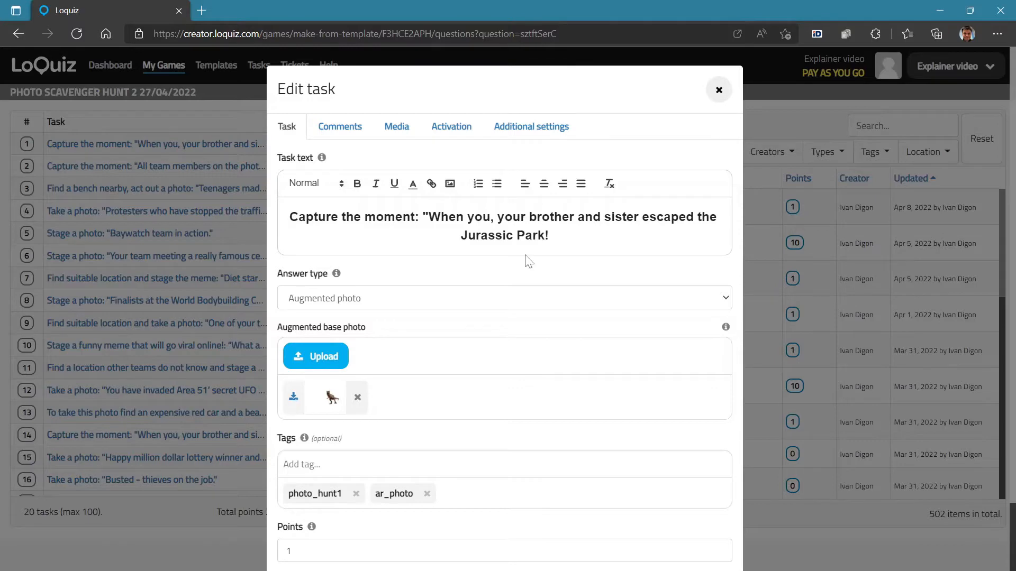
pyautogui.scroll(-2, 529, 262)
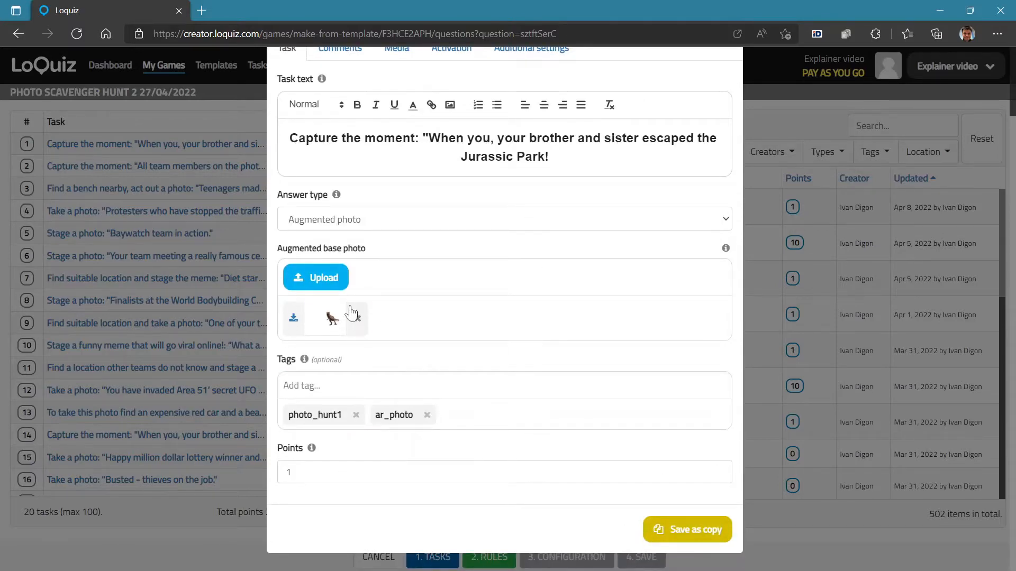
pyautogui.scroll(2, 316, 319)
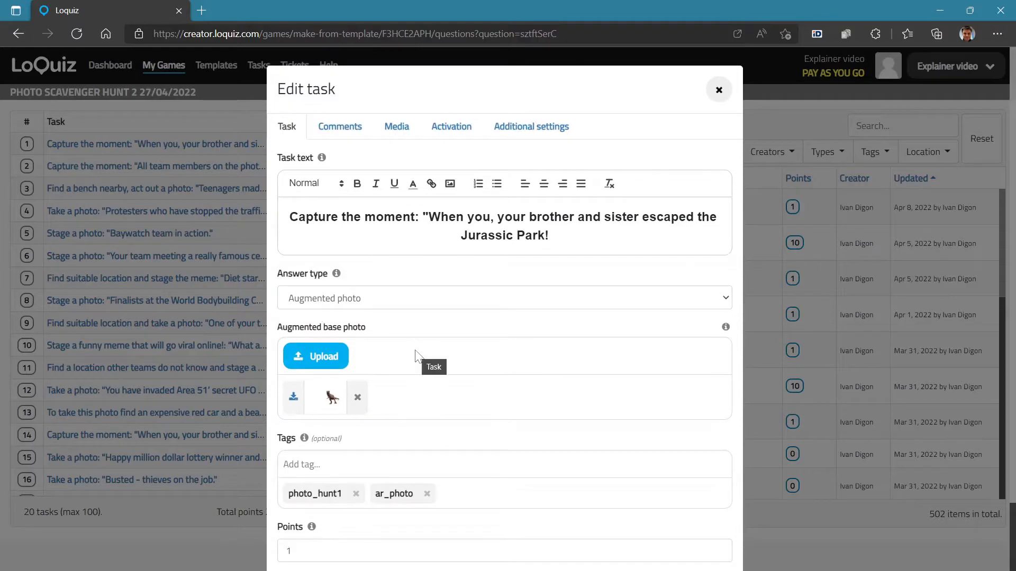
pyautogui.click(718, 92)
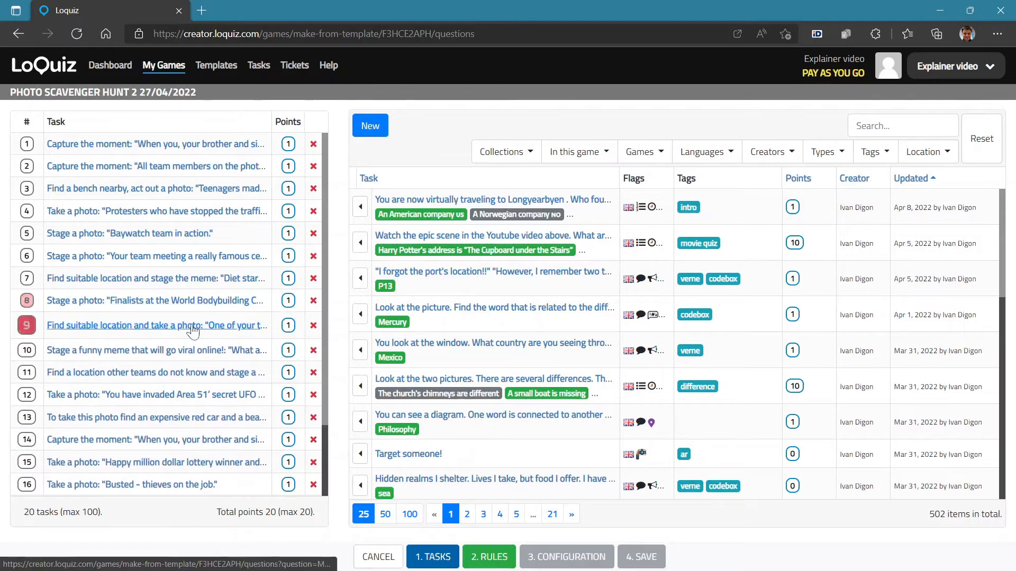
pyautogui.scroll(-1, 210, 332)
pyautogui.scroll(-1, 210, 333)
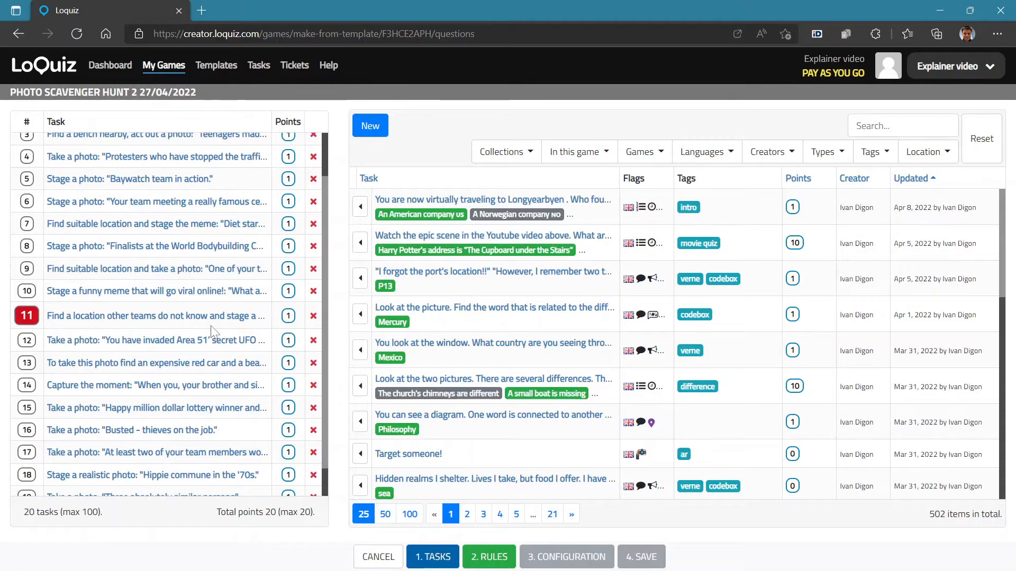
pyautogui.scroll(-1, 211, 332)
pyautogui.scroll(2, 222, 318)
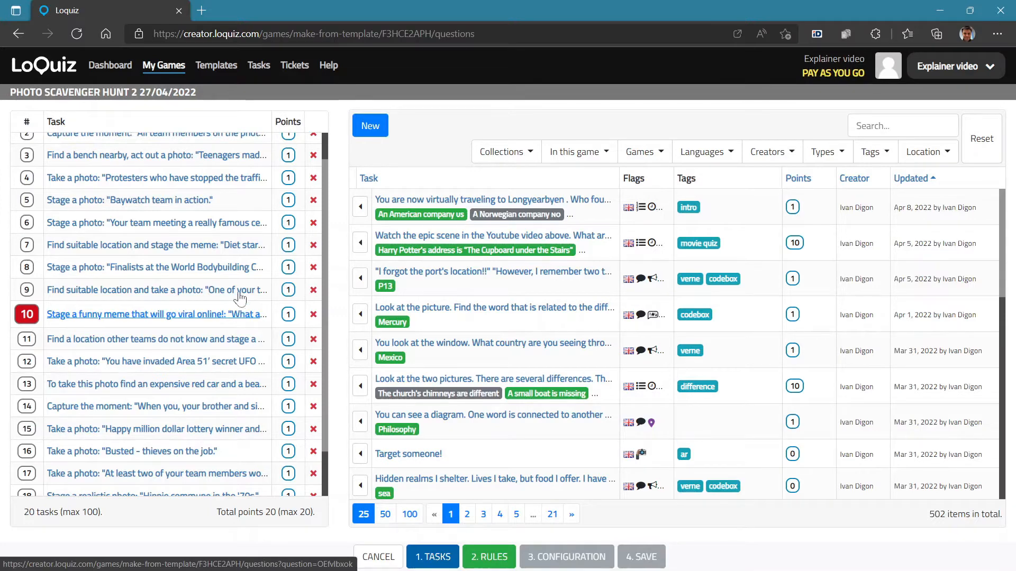
# - Proceed to the game's rules stage and show the task location map in full screen
pyautogui.click(491, 557)
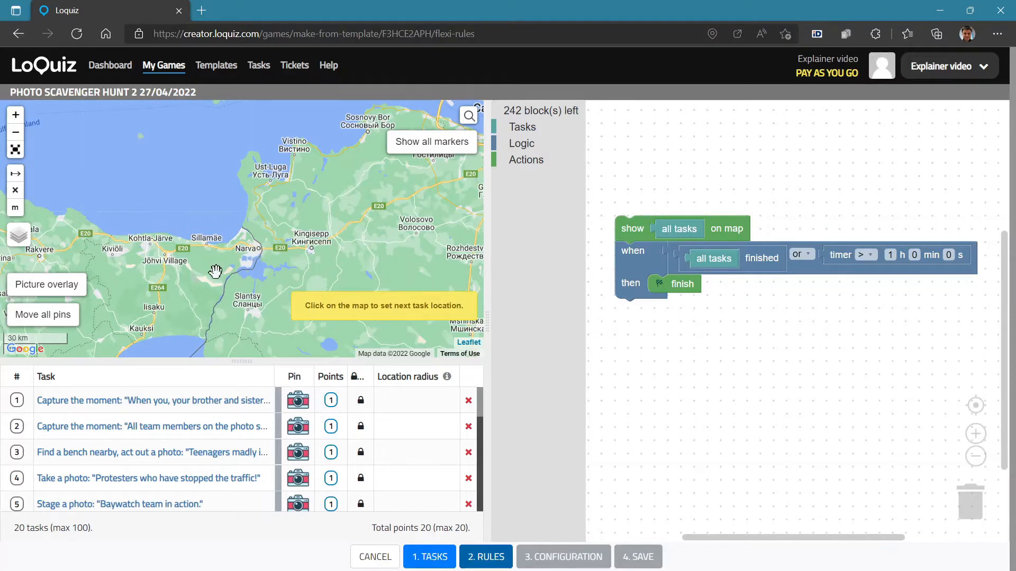
pyautogui.moveTo(214, 272); pyautogui.dragTo(329, 138)
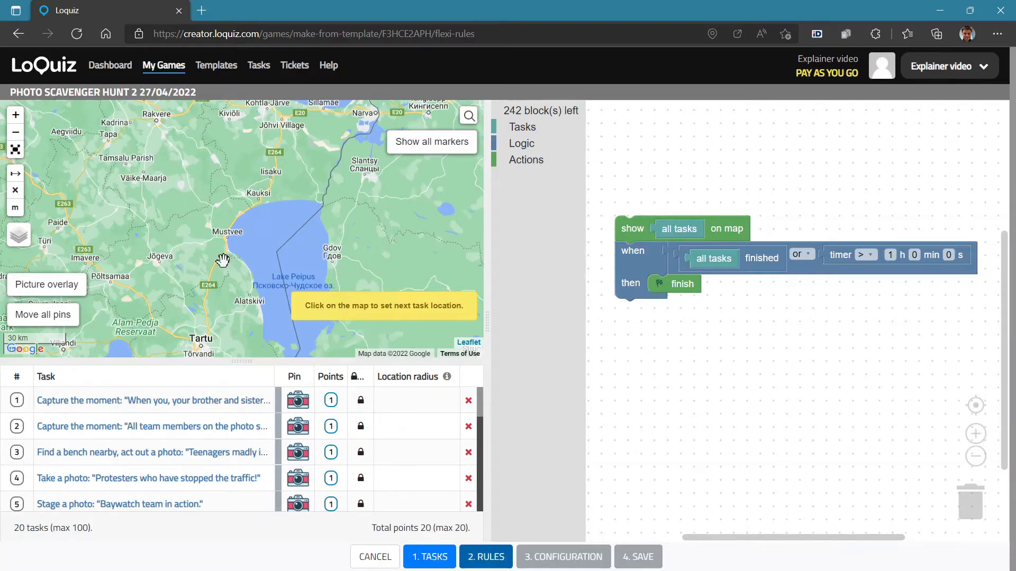
pyautogui.moveTo(199, 260); pyautogui.dragTo(278, 218)
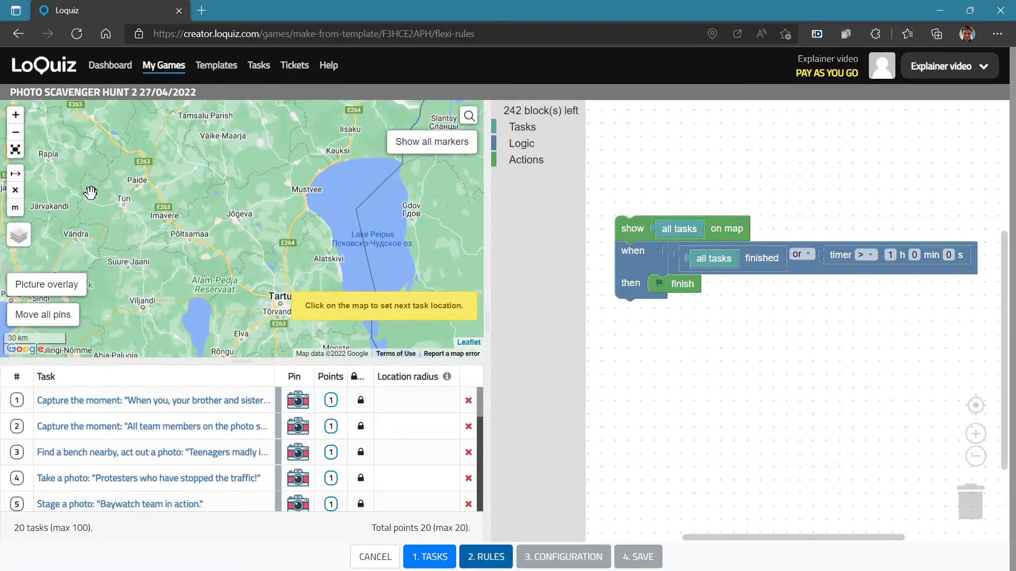
pyautogui.click(16, 151)
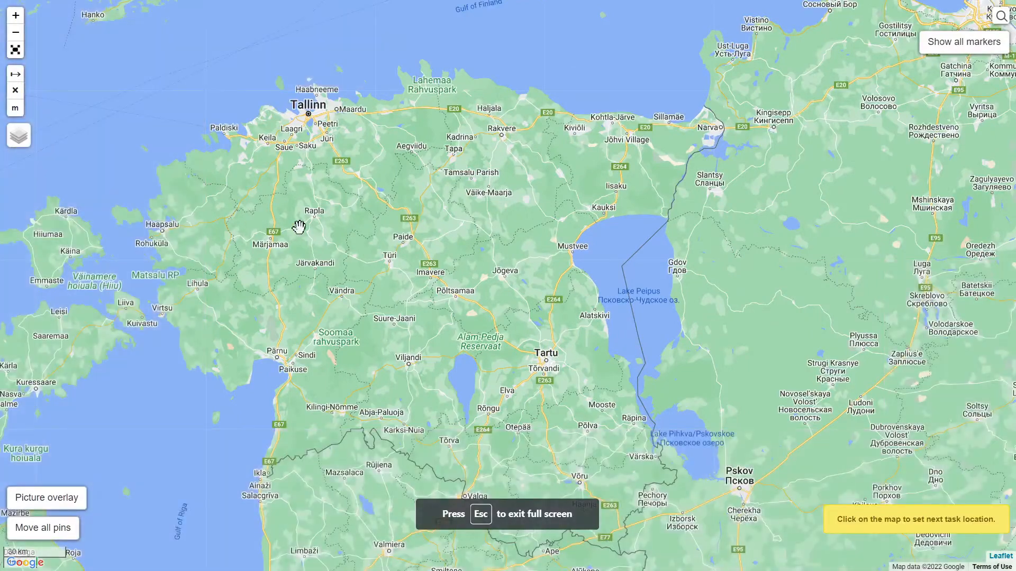
# - Search the map for "central park" and go to the Central Park result in New York County
pyautogui.click(1001, 16)
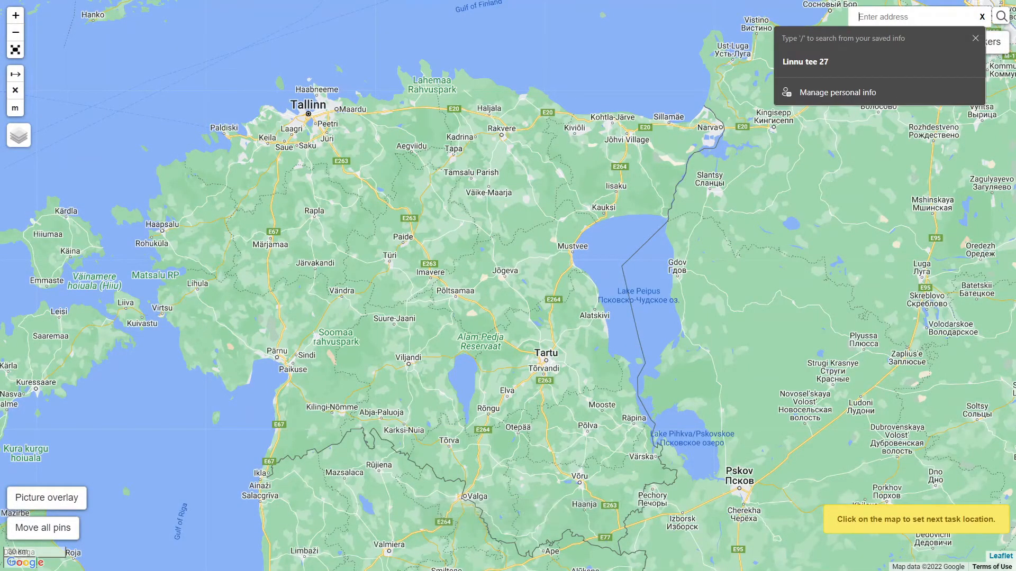
pyautogui.write('cent')
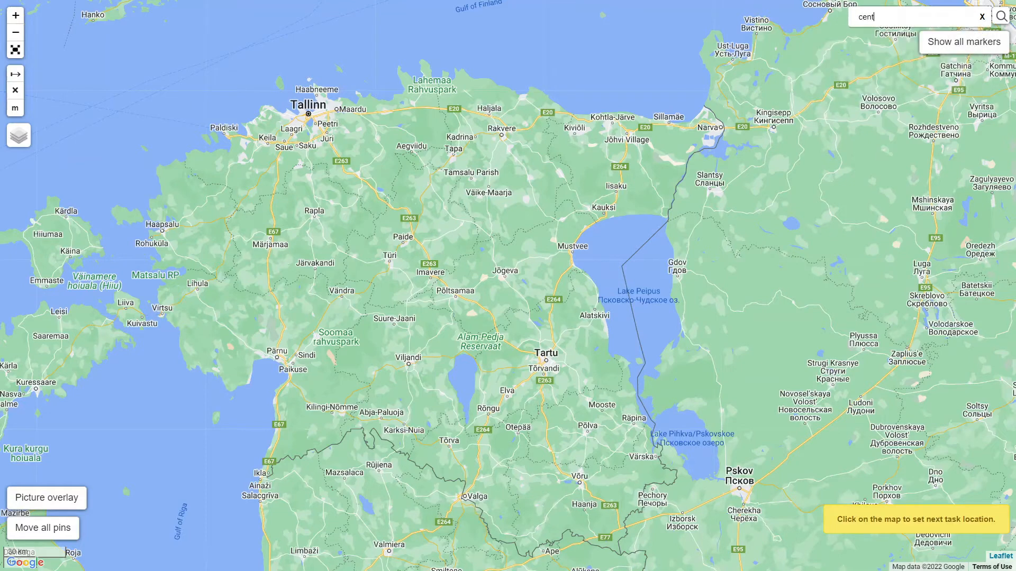
pyautogui.write('ral park')
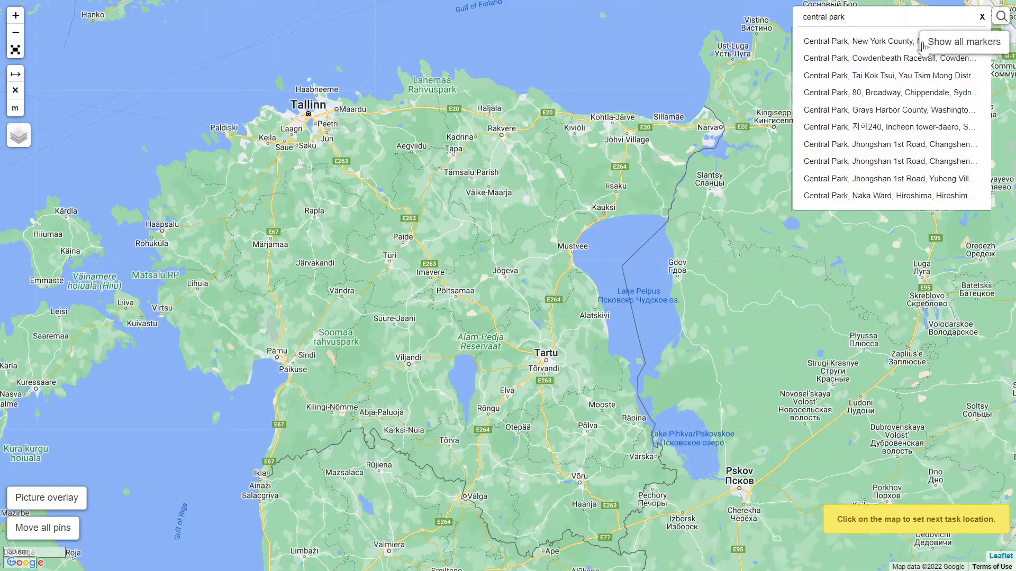
pyautogui.click(880, 41)
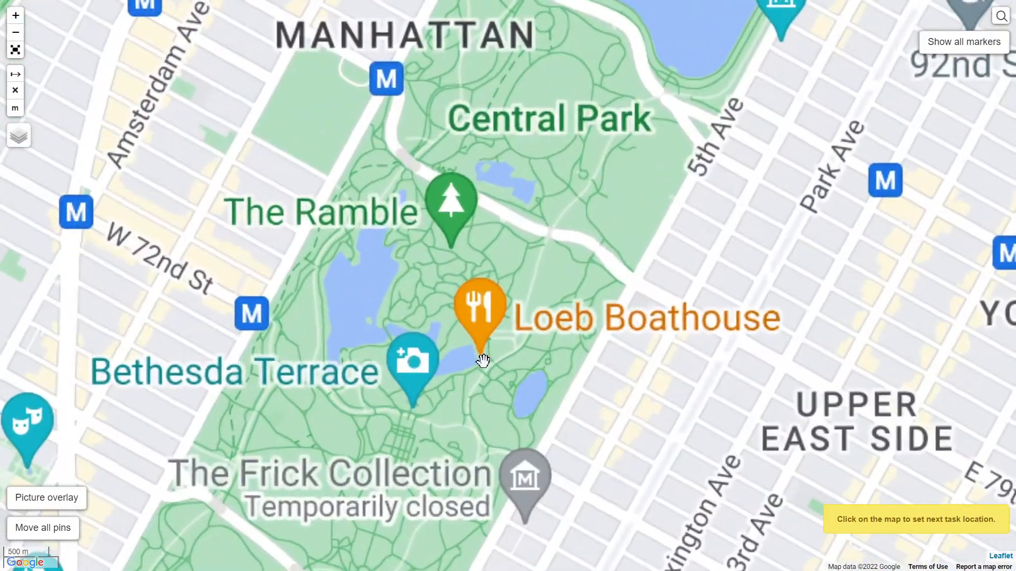
# - Place the first three task pins in the northern part of The Ramble, just south of the 79th St Transverse
pyautogui.scroll(3, 480, 357)
pyautogui.moveTo(457, 345); pyautogui.dragTo(512, 280)
pyautogui.scroll(1, 470, 262)
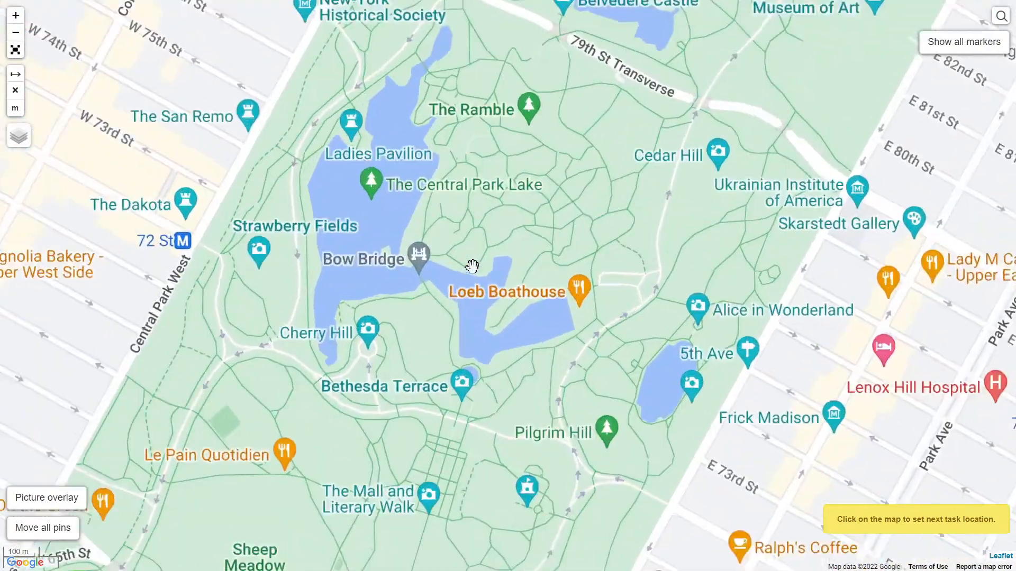
pyautogui.moveTo(551, 215); pyautogui.dragTo(539, 249)
pyautogui.scroll(-1, 538, 249)
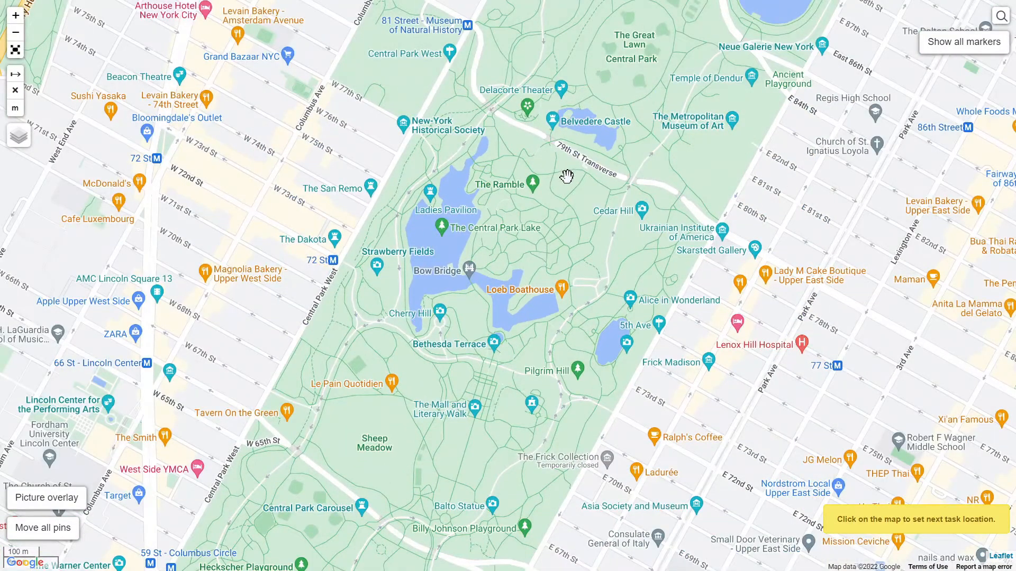
pyautogui.click(496, 154)
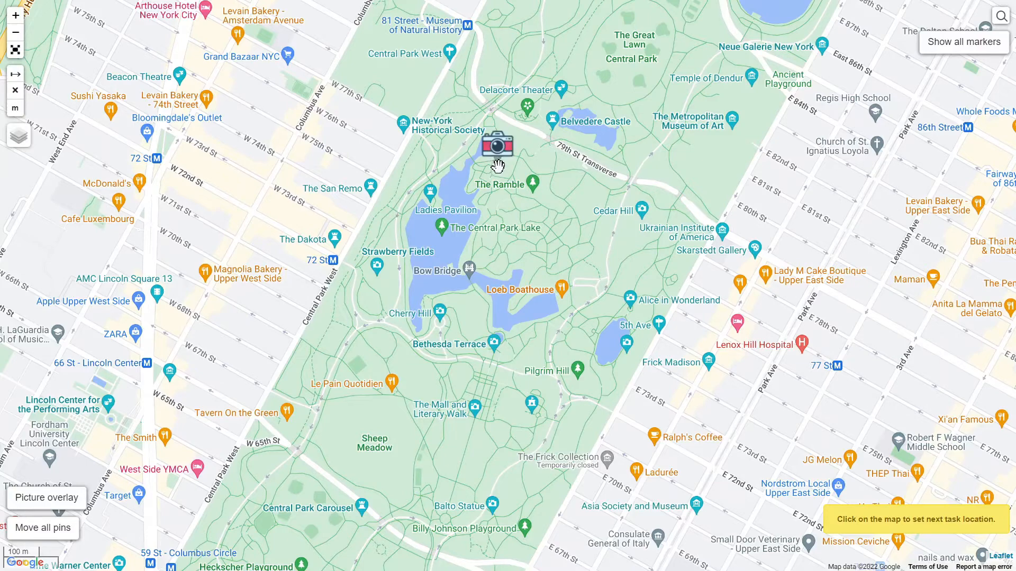
pyautogui.click(556, 169)
pyautogui.click(569, 200)
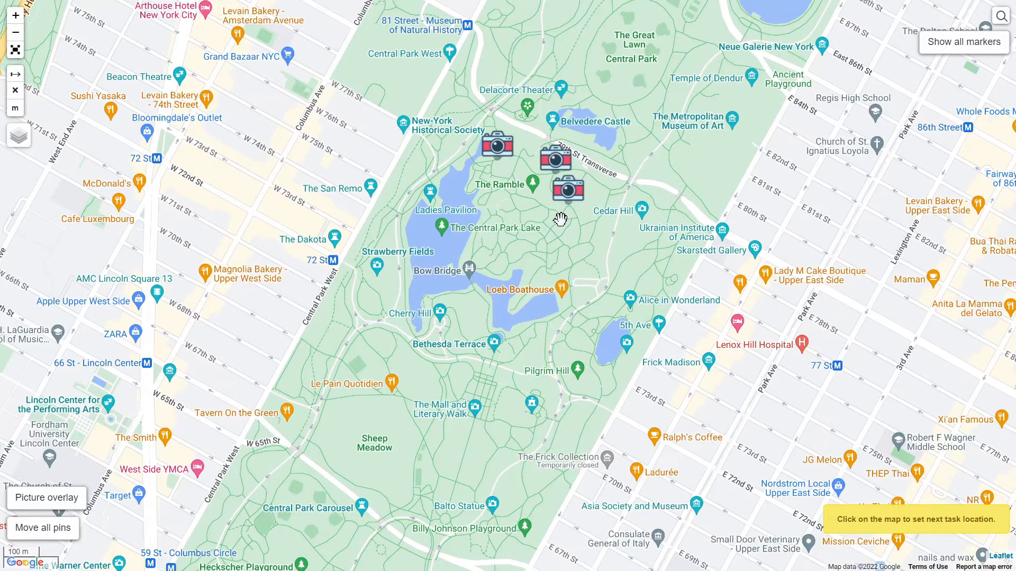
# - Fine-tune the positions of the second and first task pins so they sit on the path junctions
pyautogui.scroll(1, 551, 208)
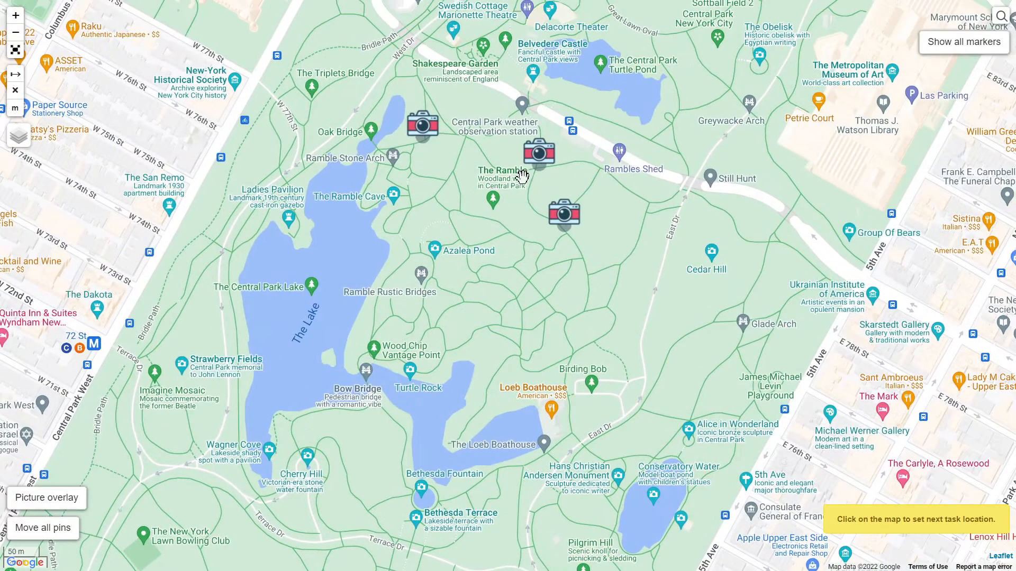
pyautogui.scroll(2, 543, 157)
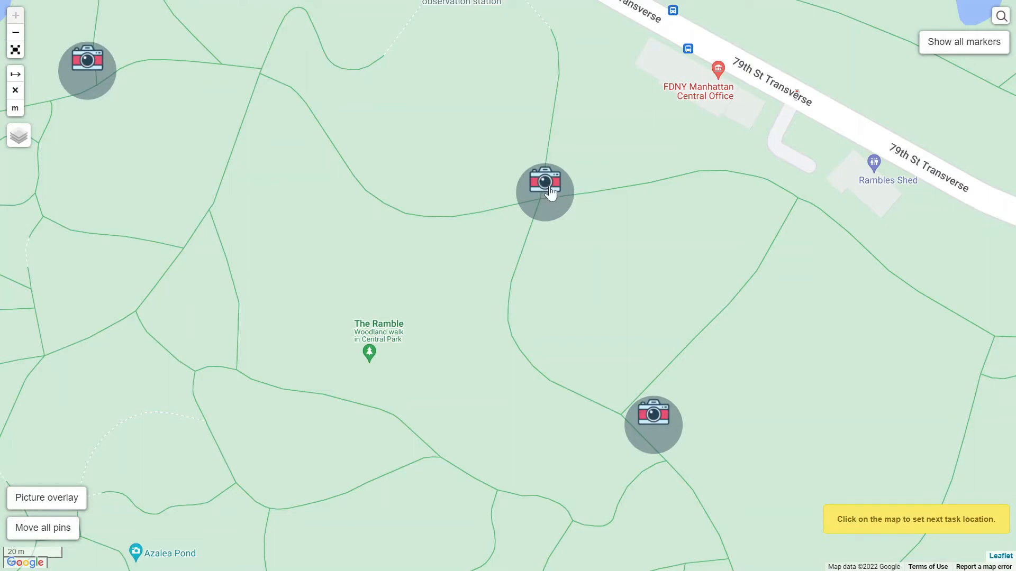
pyautogui.moveTo(546, 189); pyautogui.dragTo(546, 192)
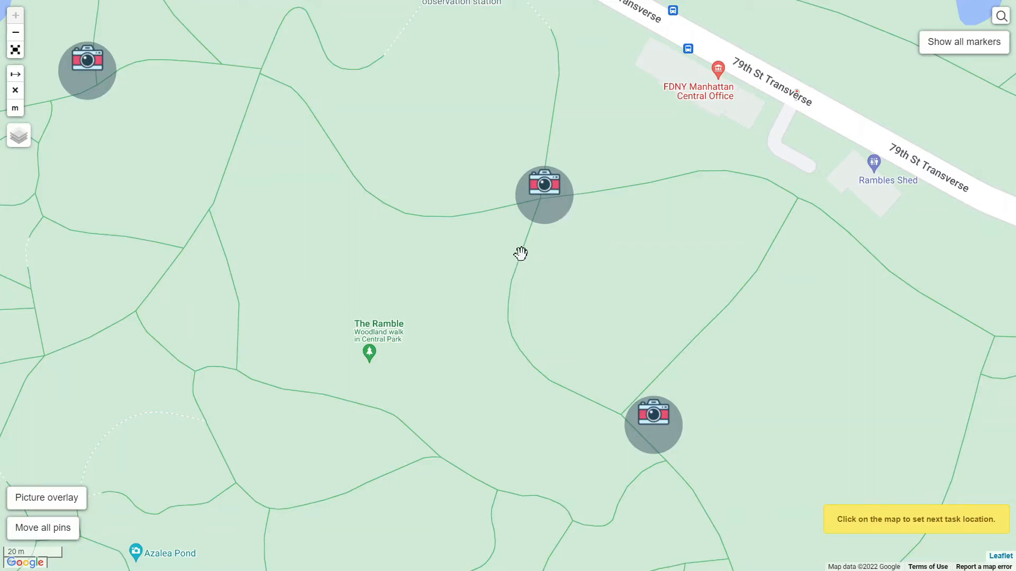
pyautogui.moveTo(89, 60); pyautogui.dragTo(97, 66)
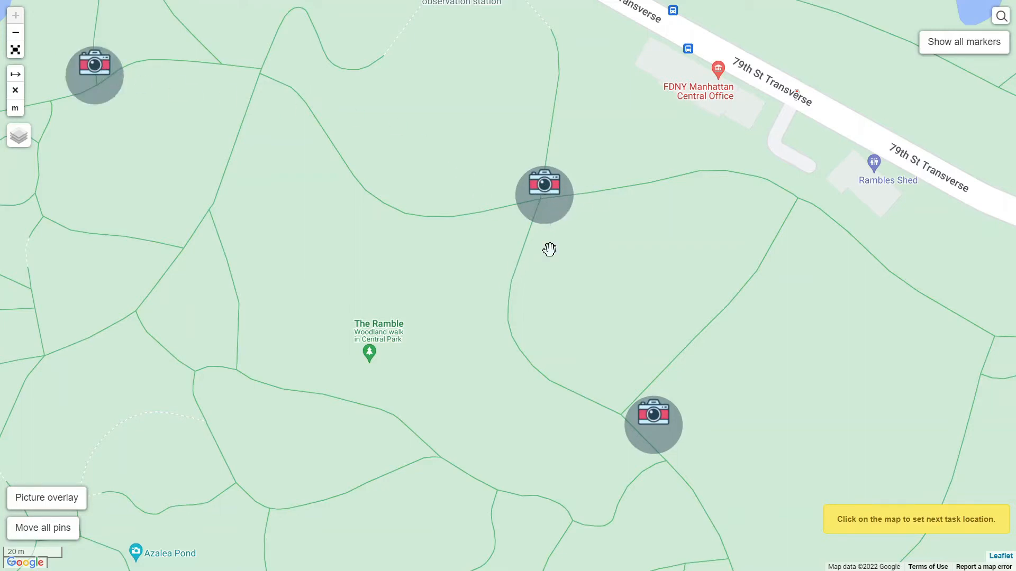
# - Place the next three task pins on the path junctions southeast of The Ramble marker
pyautogui.scroll(-1, 555, 228)
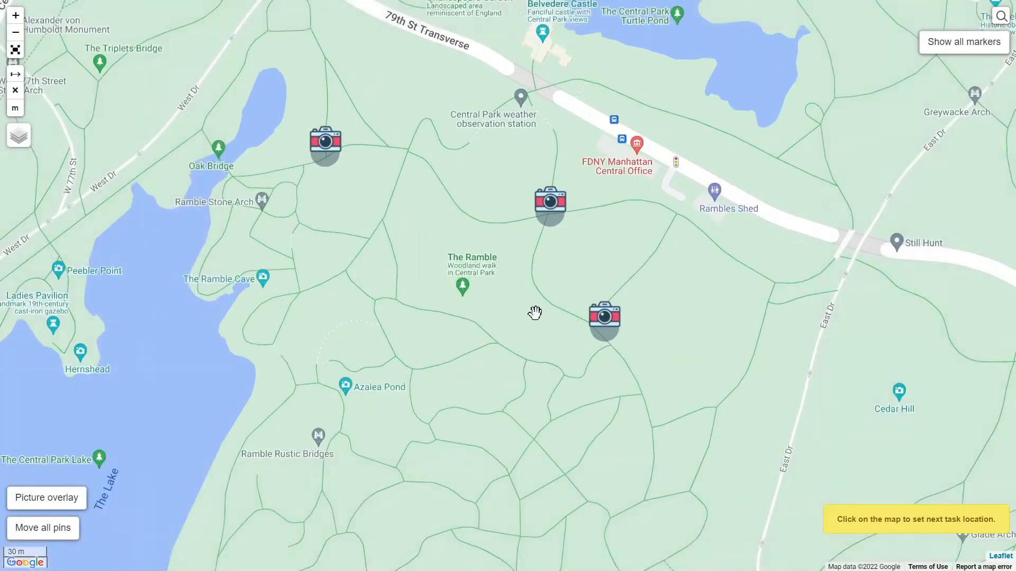
pyautogui.moveTo(535, 313); pyautogui.dragTo(524, 204)
pyautogui.click(627, 278)
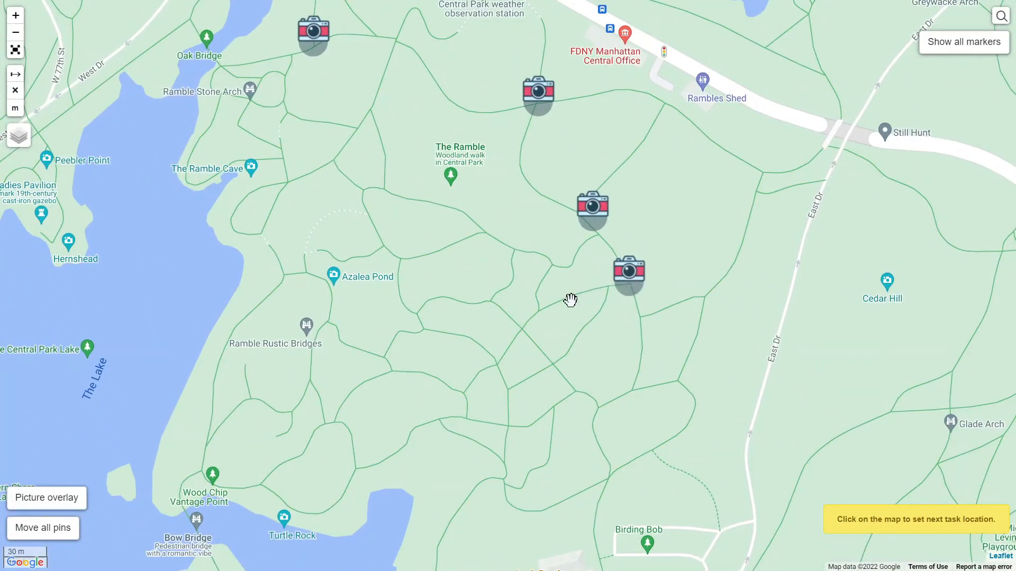
pyautogui.click(539, 306)
pyautogui.click(514, 244)
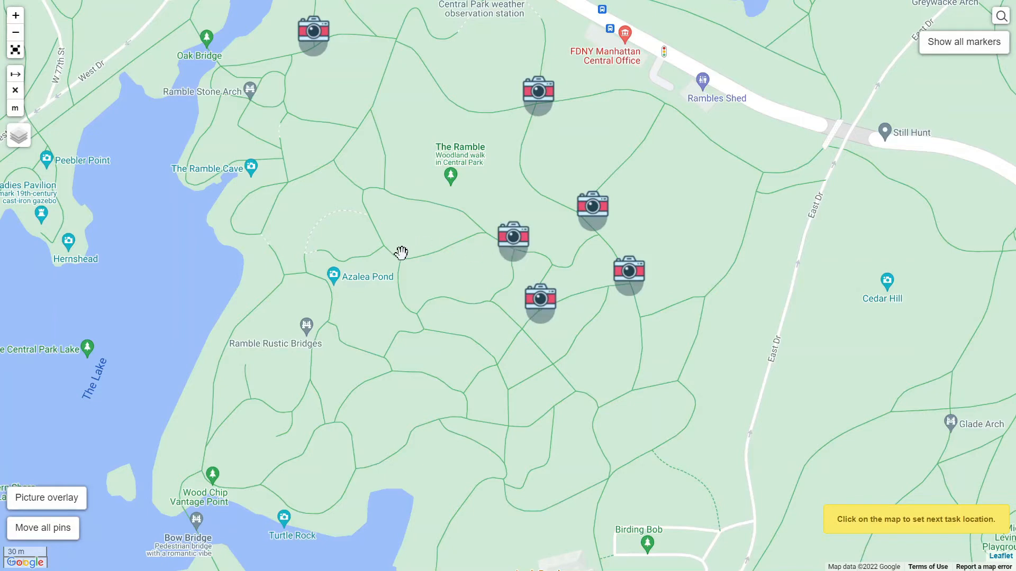
# - Place five more task pins on path junctions around Azalea Pond and east of The Ramble Cave
pyautogui.click(399, 257)
pyautogui.click(364, 190)
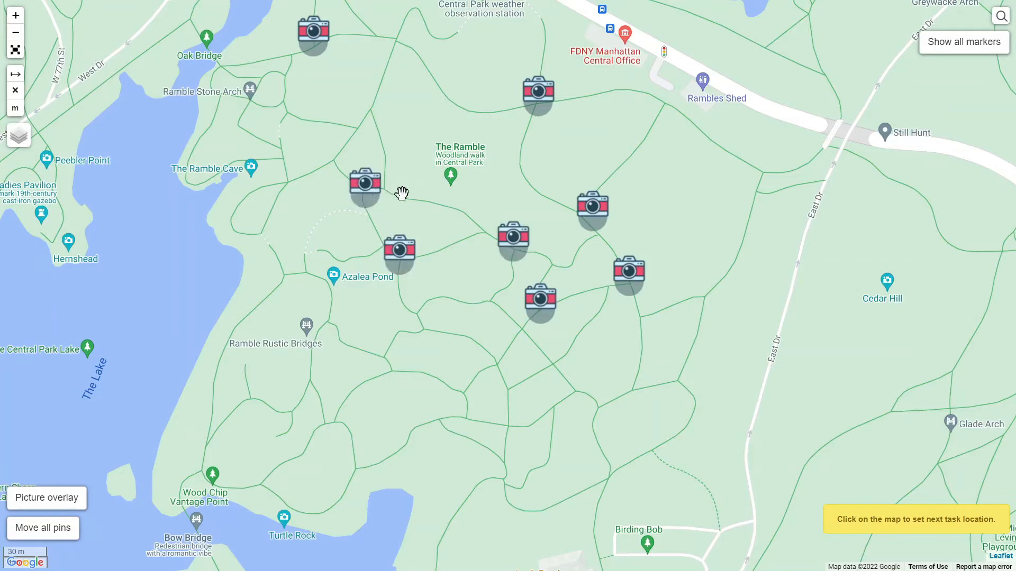
pyautogui.click(329, 157)
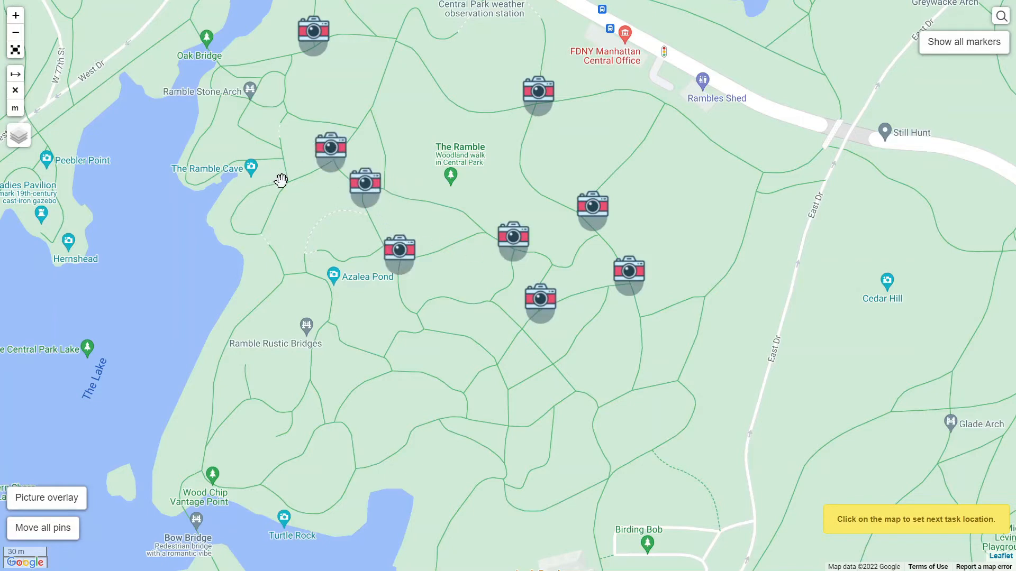
pyautogui.click(283, 180)
pyautogui.click(422, 325)
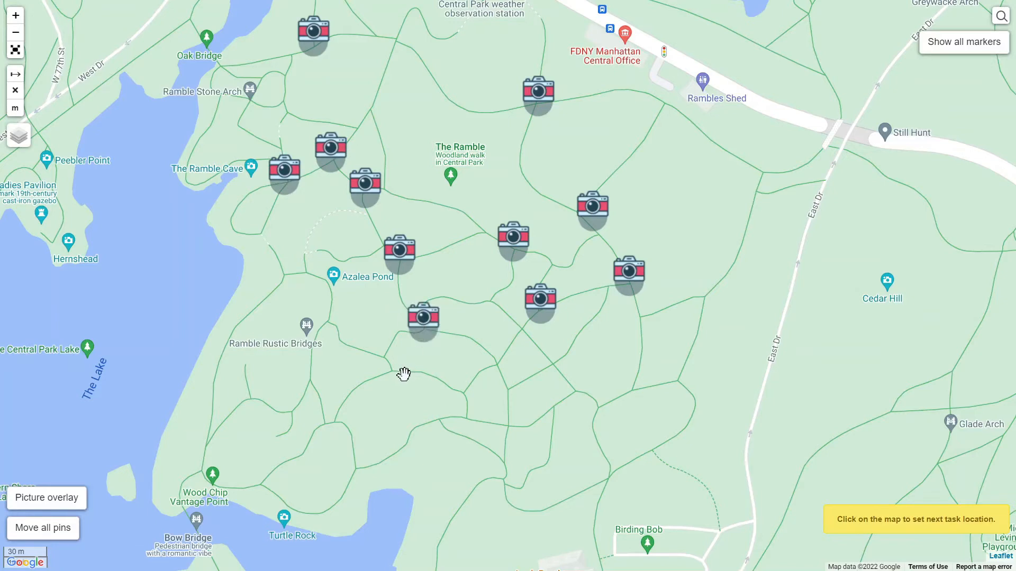
# - Place five task pins on path junctions across the southern Ramble, including one just north of Wood Chip Vantage Point
pyautogui.click(389, 368)
pyautogui.click(463, 389)
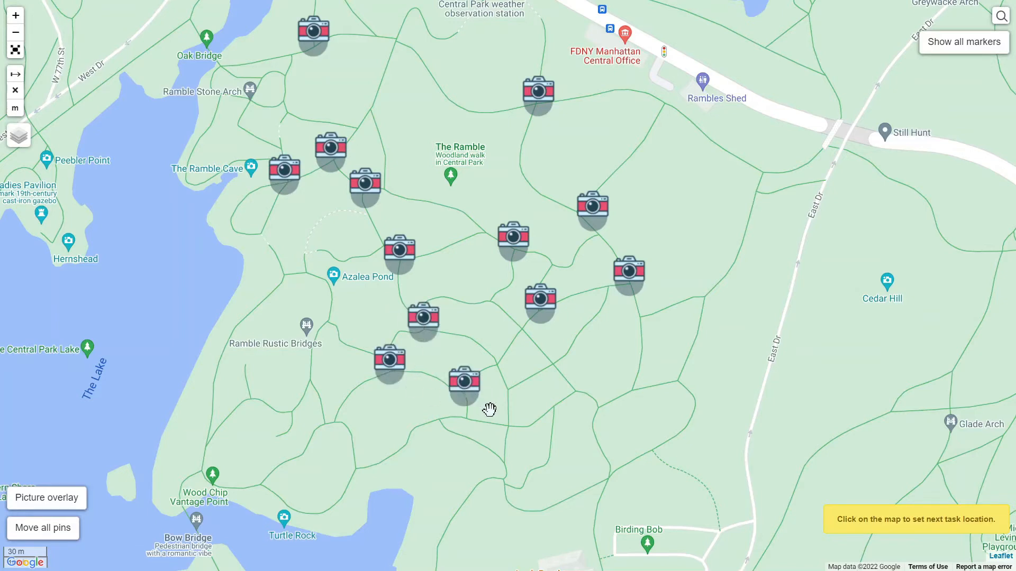
pyautogui.click(330, 420)
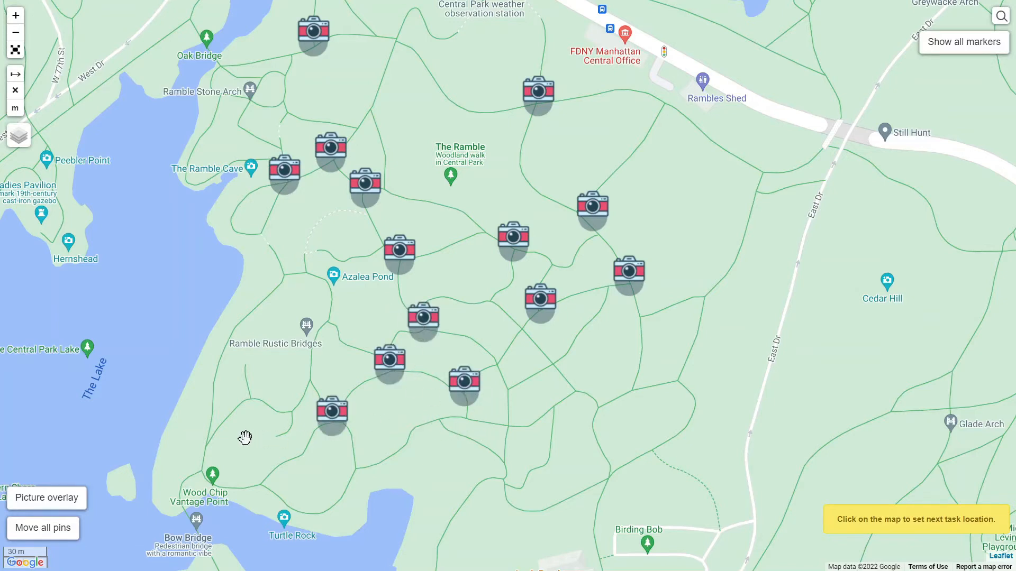
pyautogui.click(209, 436)
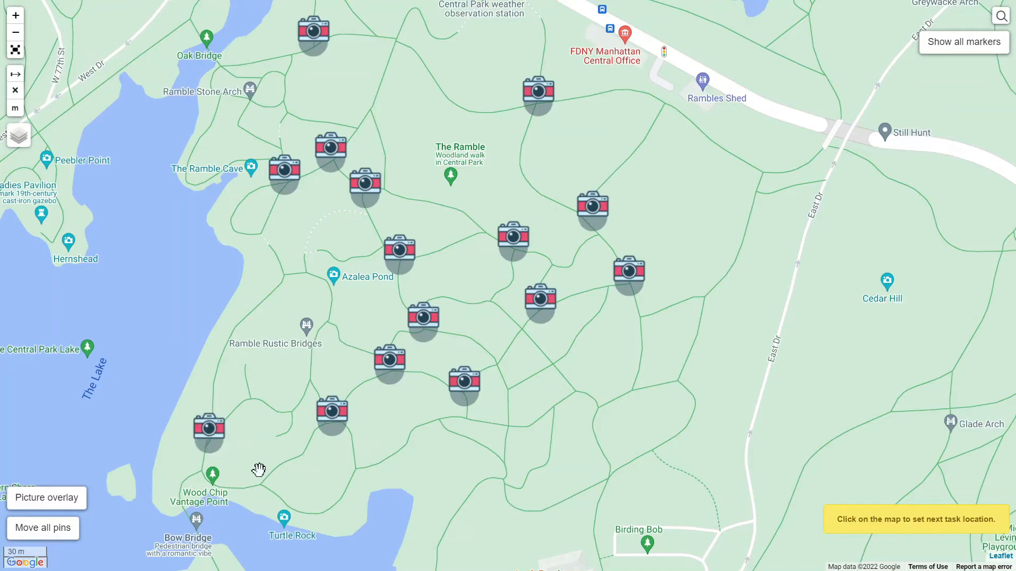
pyautogui.click(555, 400)
# - Place two task pins on the path junctions northwest and north of Birding Bob
pyautogui.moveTo(462, 456); pyautogui.dragTo(587, 347)
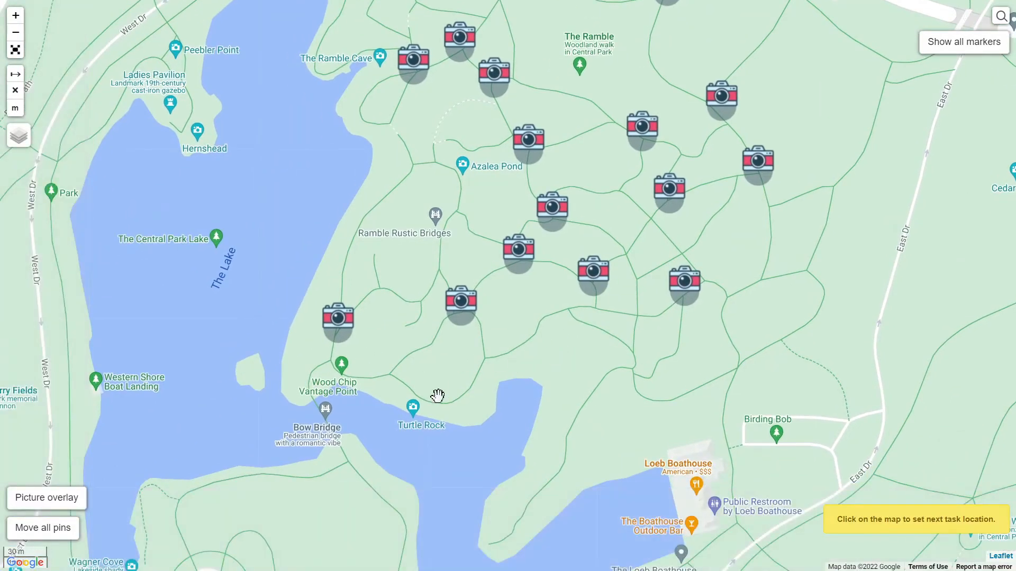
pyautogui.click(634, 365)
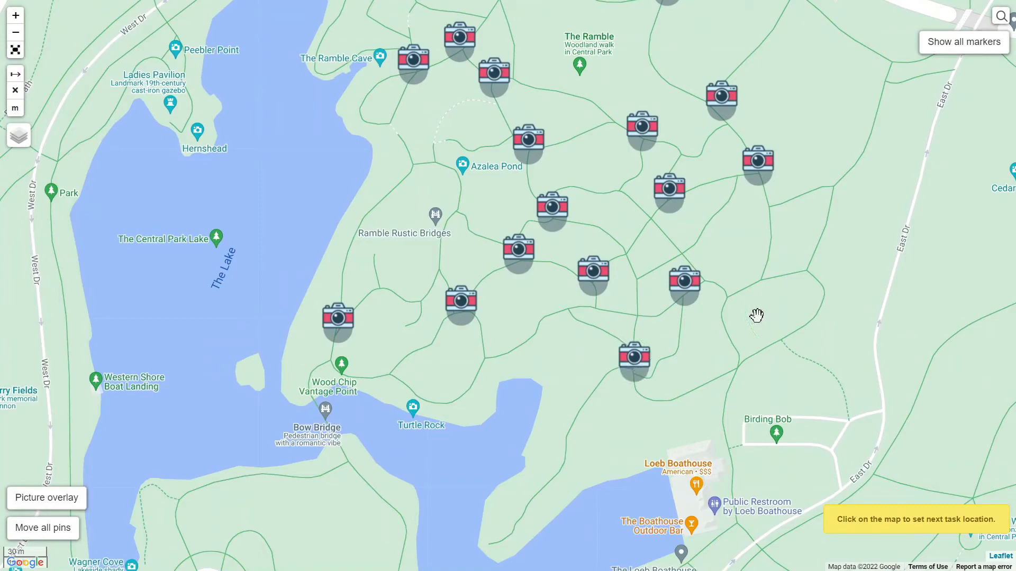
pyautogui.click(764, 277)
pyautogui.moveTo(695, 217); pyautogui.dragTo(625, 265)
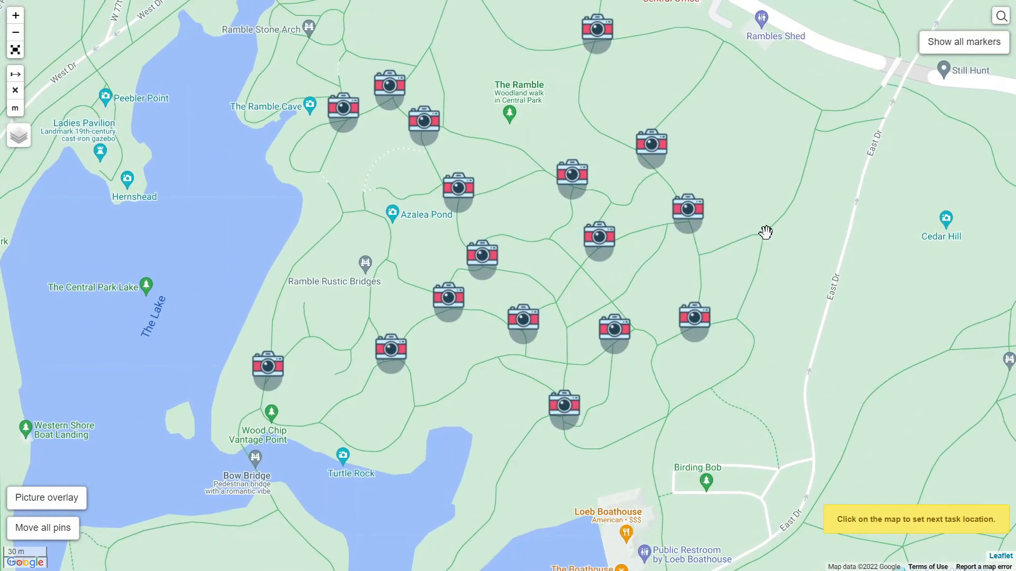
# - Place the last two task pins south of The Lake, one near the Loeb Boathouse and one between Cherry Hill and Bethesda Terrace
pyautogui.moveTo(458, 388); pyautogui.dragTo(599, 184)
pyautogui.scroll(-1, 513, 288)
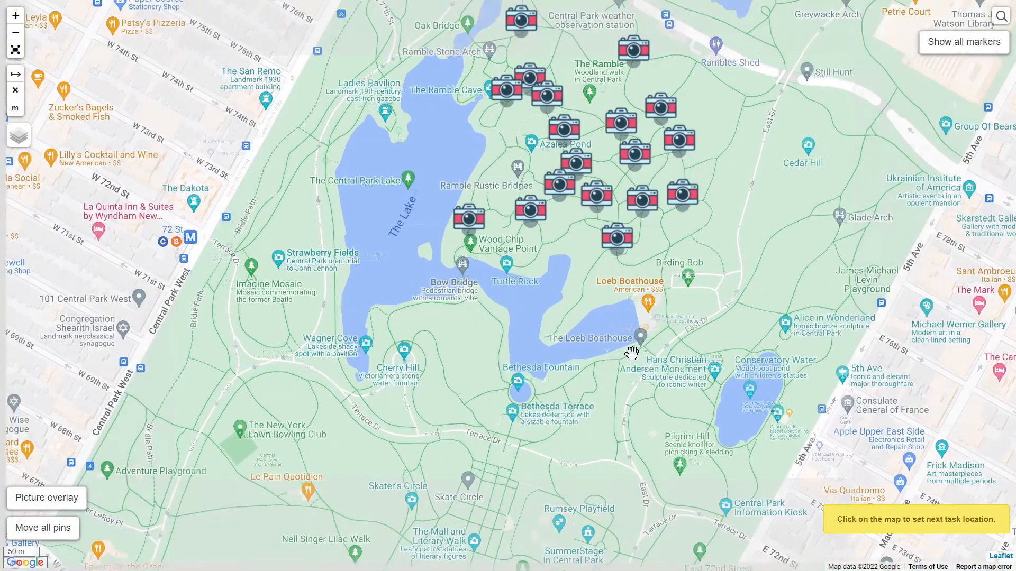
pyautogui.click(597, 358)
pyautogui.click(466, 401)
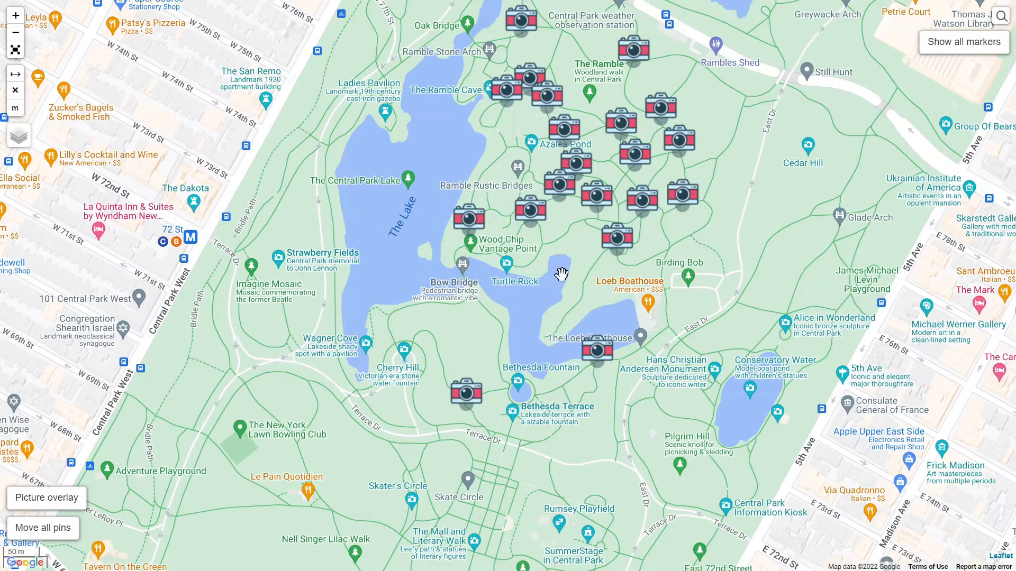
pyautogui.moveTo(561, 278); pyautogui.dragTo(470, 346)
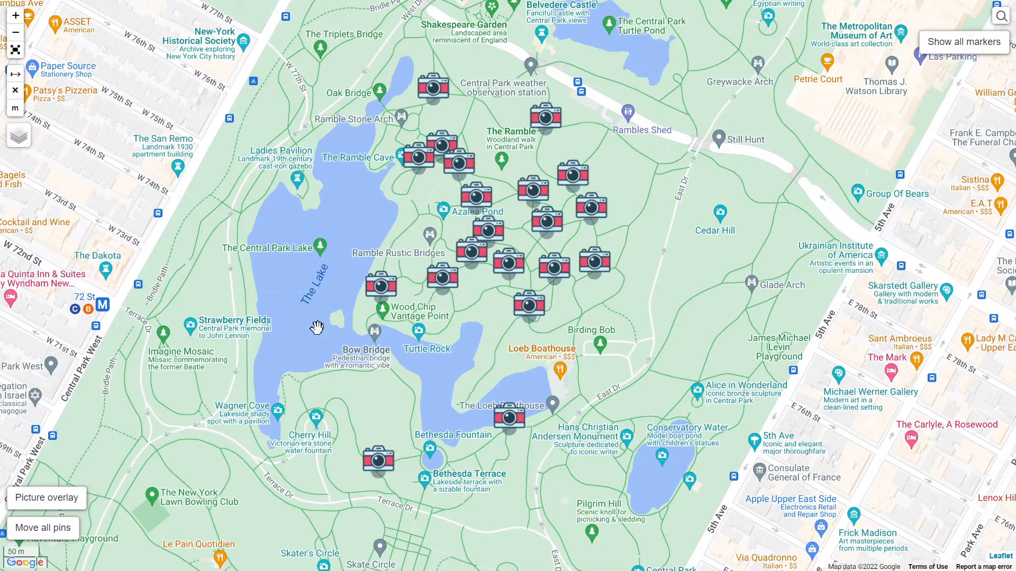
# - Measure the distance of a closed loop drawn around all the task pins, and clear the measurement line
pyautogui.click(11, 78)
pyautogui.click(410, 59)
pyautogui.click(581, 69)
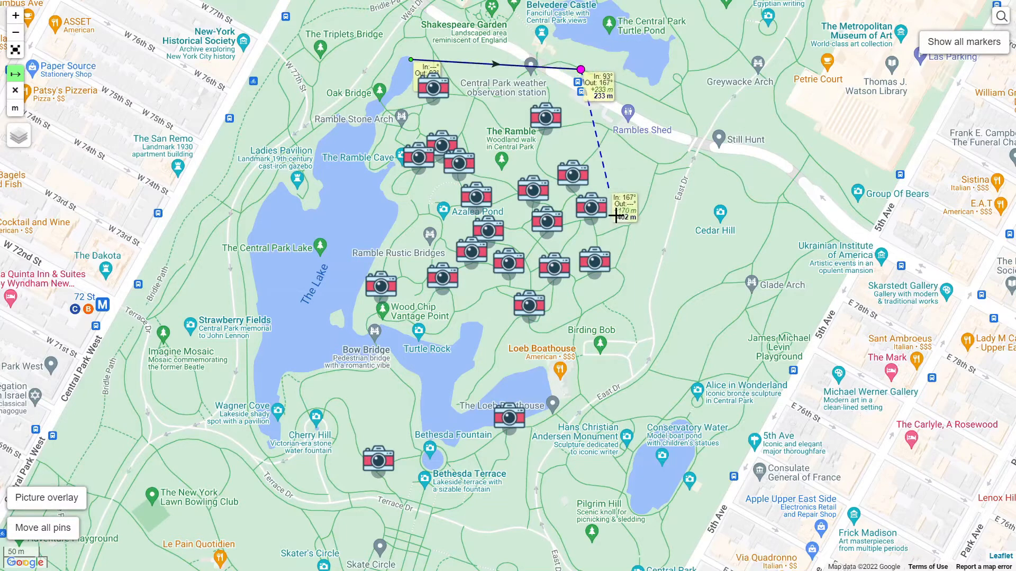
pyautogui.click(632, 291)
pyautogui.click(555, 423)
pyautogui.click(369, 484)
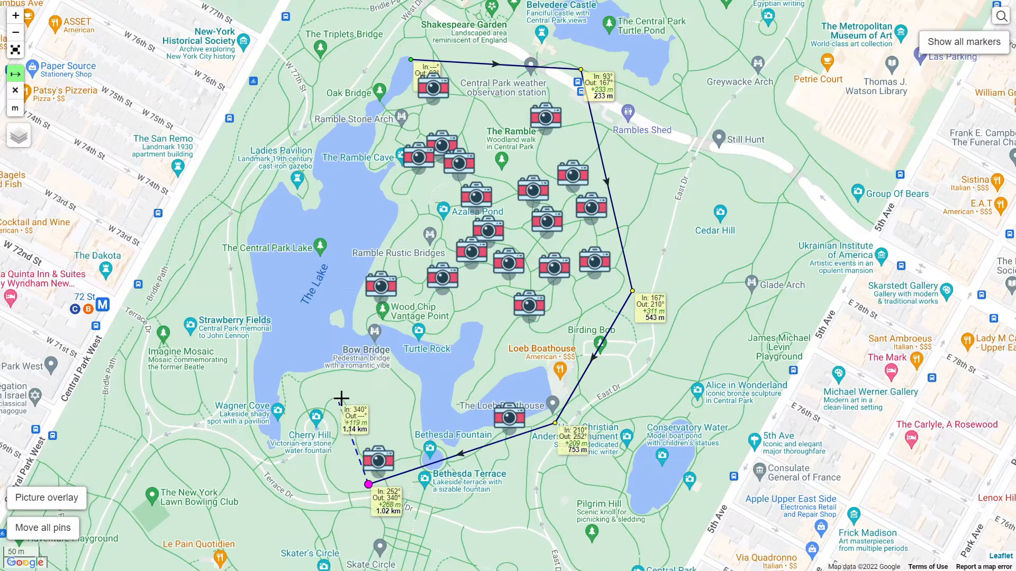
pyautogui.click(341, 397)
pyautogui.click(384, 107)
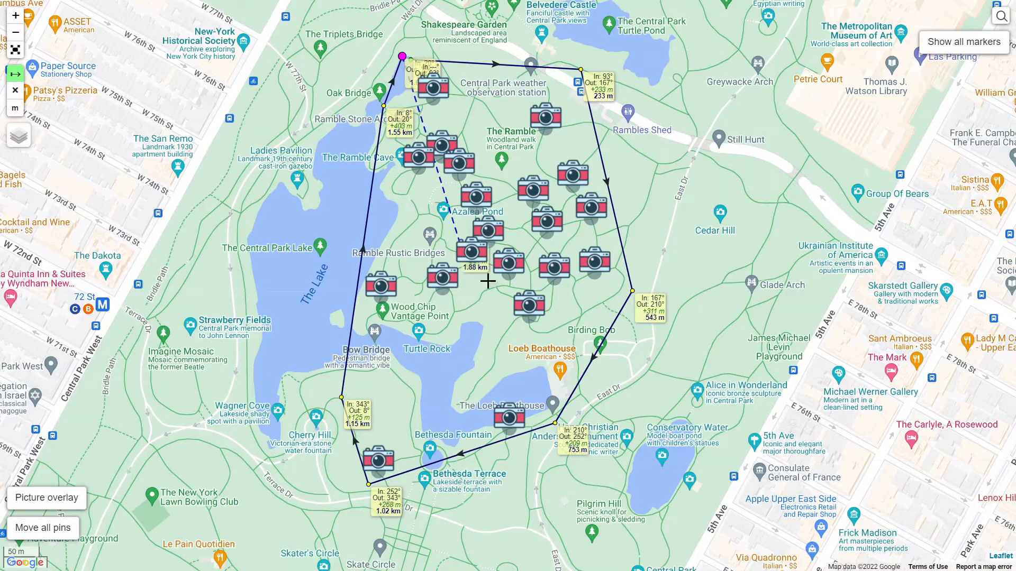
pyautogui.rightClick(332, 113)
pyautogui.click(339, 45)
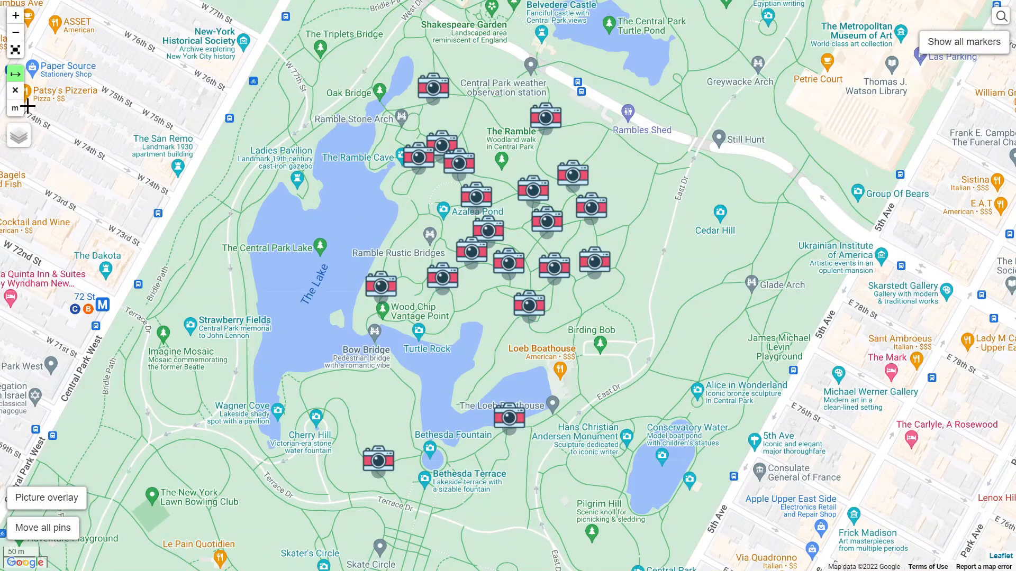
# - Switch the map layer to OSM and shift the pin just west of Azalea Pond slightly northwest, onto the nearby path
pyautogui.moveTo(24, 136)
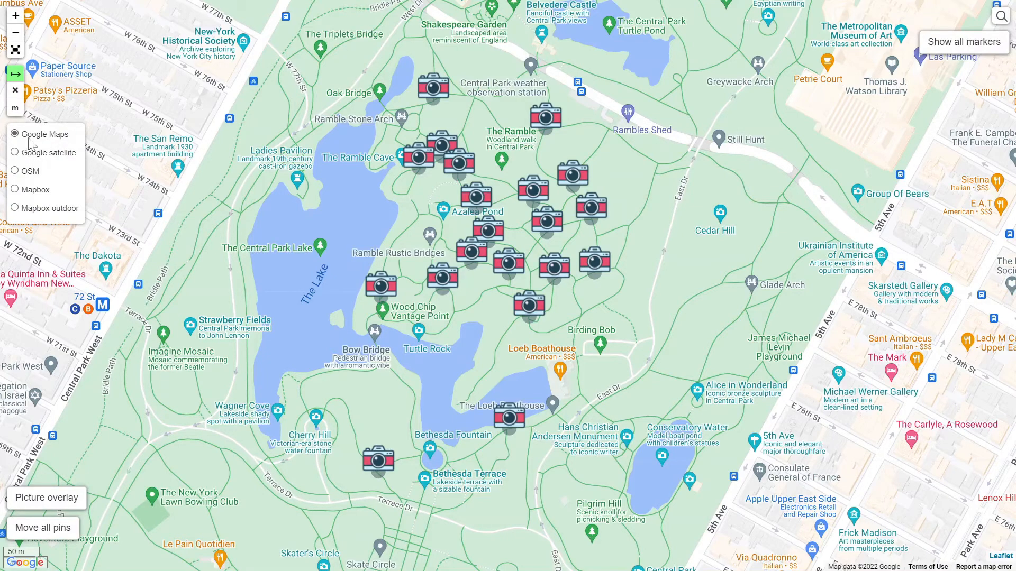
pyautogui.click(30, 171)
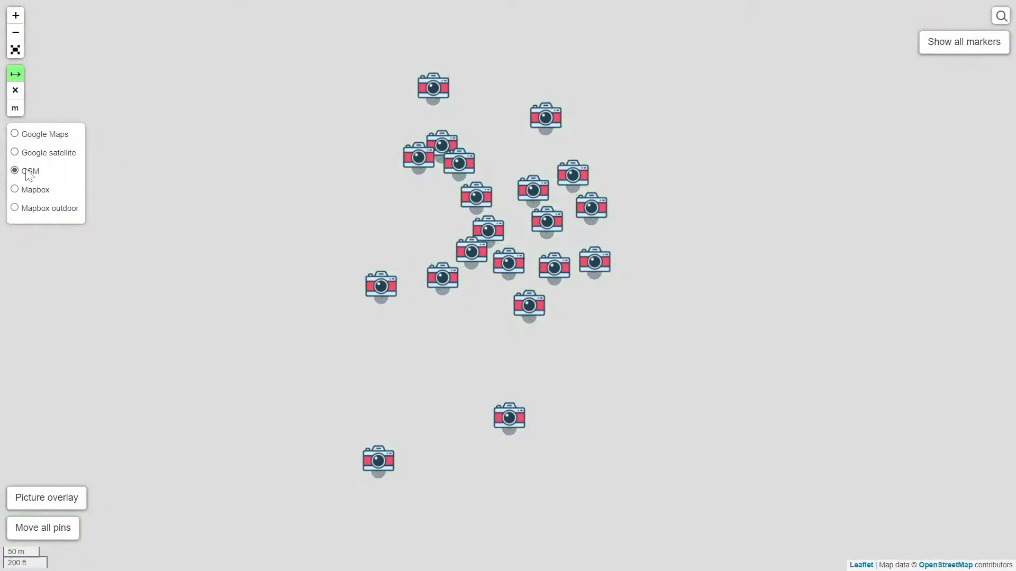
pyautogui.scroll(2, 472, 205)
pyautogui.scroll(2, 473, 208)
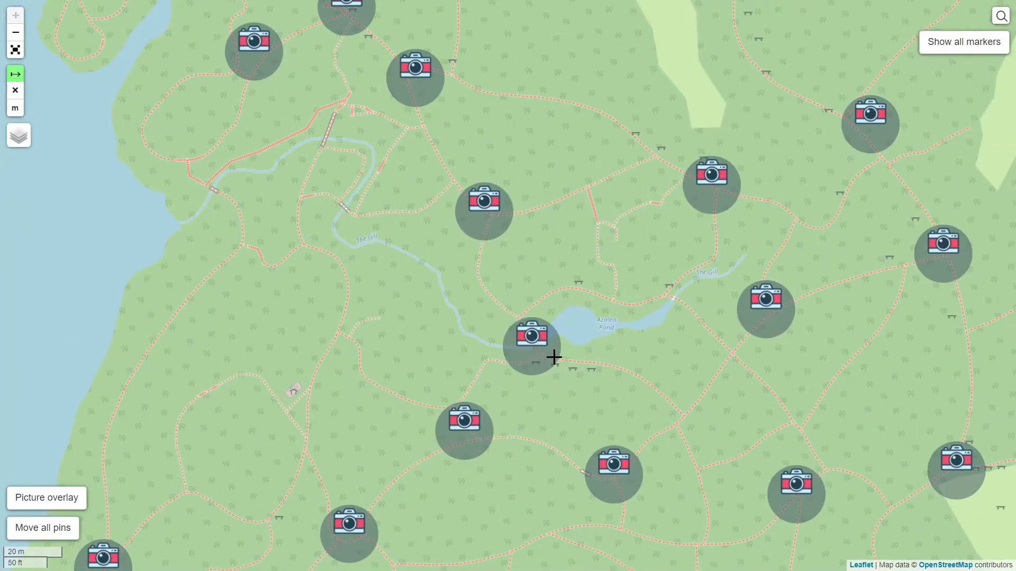
pyautogui.moveTo(532, 344)
pyautogui.mouseDown()
pyautogui.moveTo(568, 345)
pyautogui.moveTo(550, 345)
pyautogui.moveTo(517, 302)
pyautogui.mouseUp()
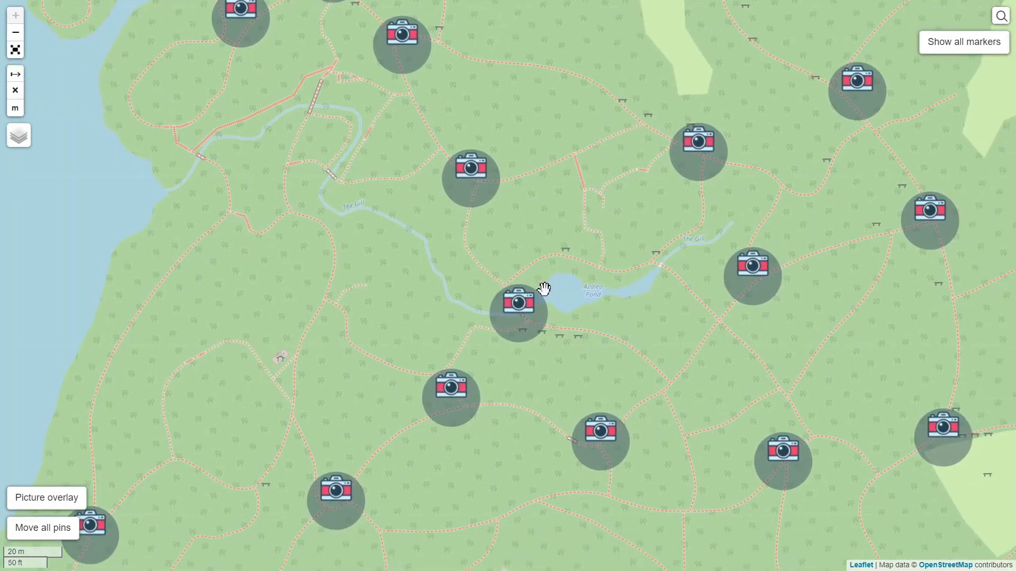
pyautogui.moveTo(522, 301)
pyautogui.mouseDown()
pyautogui.moveTo(528, 291)
pyautogui.moveTo(518, 293)
pyautogui.mouseUp()
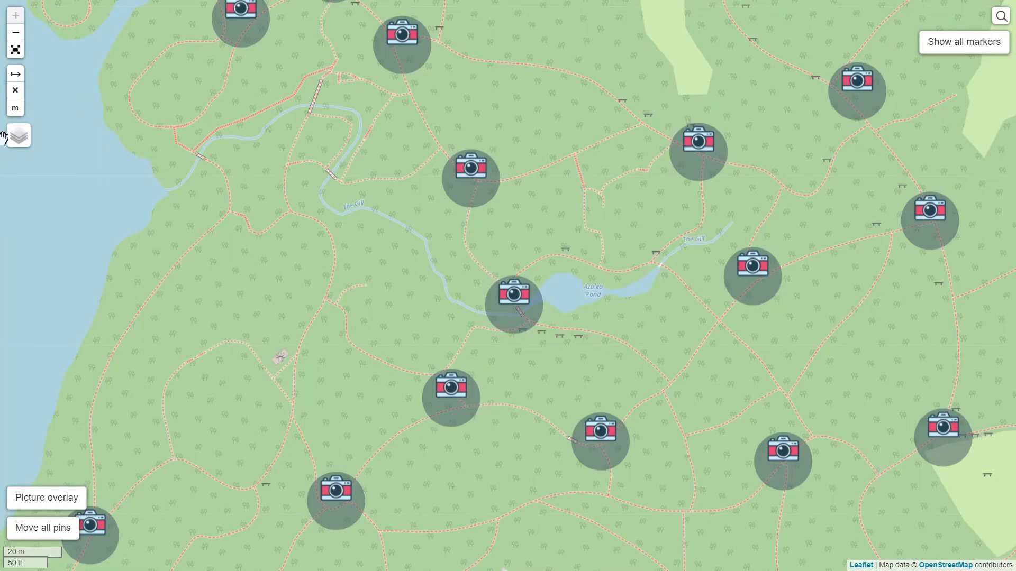
# - Switch the map layer back to Google Maps, and leave the full-screen map to check the task list
pyautogui.click(24, 138)
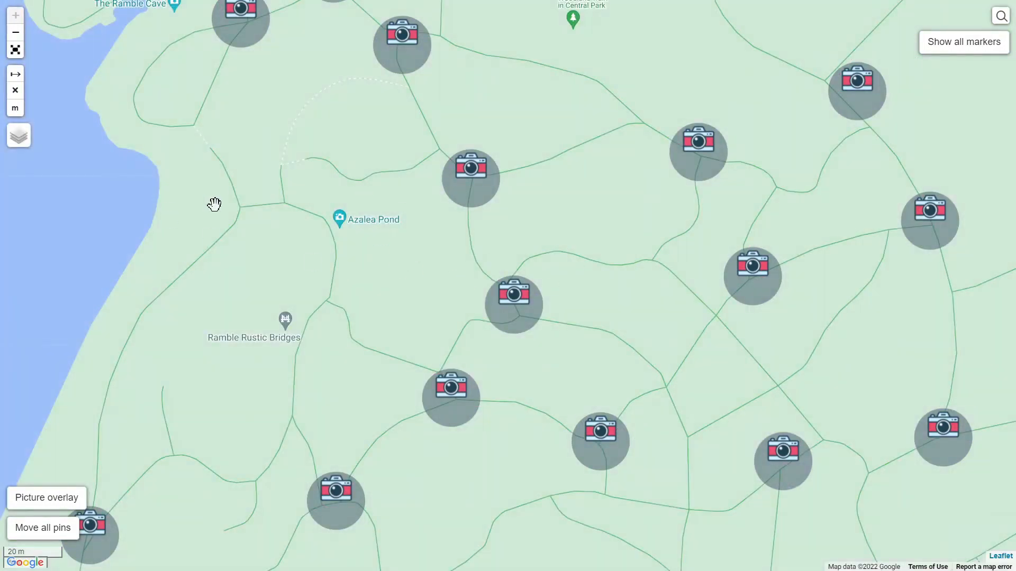
pyautogui.scroll(-1, 412, 270)
pyautogui.scroll(-1, 480, 288)
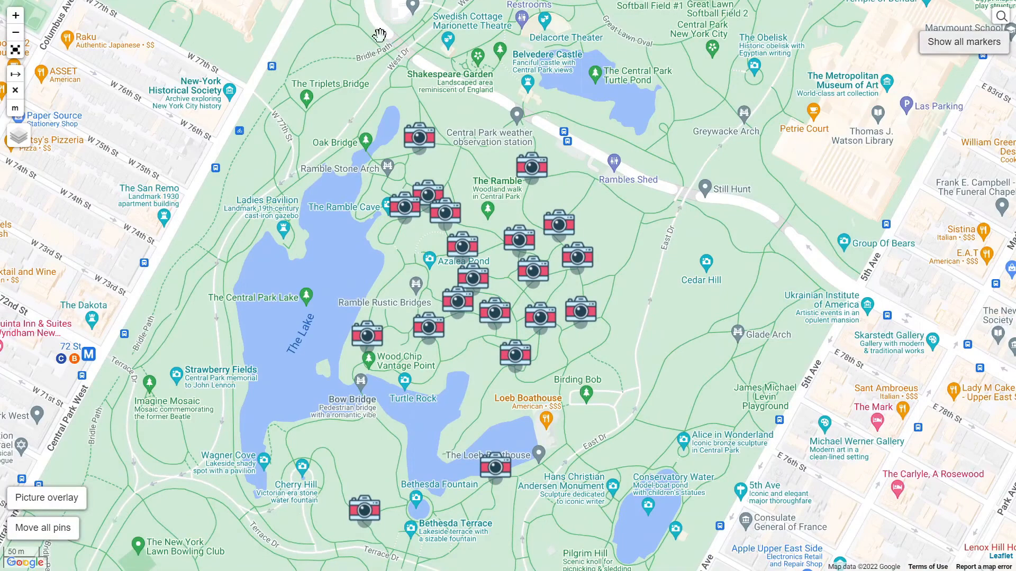
pyautogui.click(16, 51)
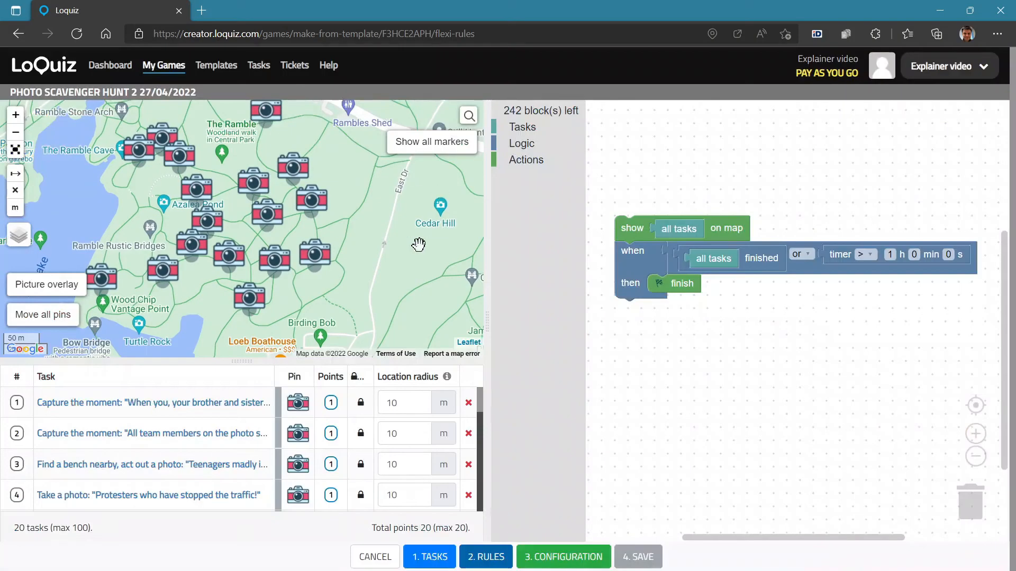
pyautogui.scroll(-2, 211, 444)
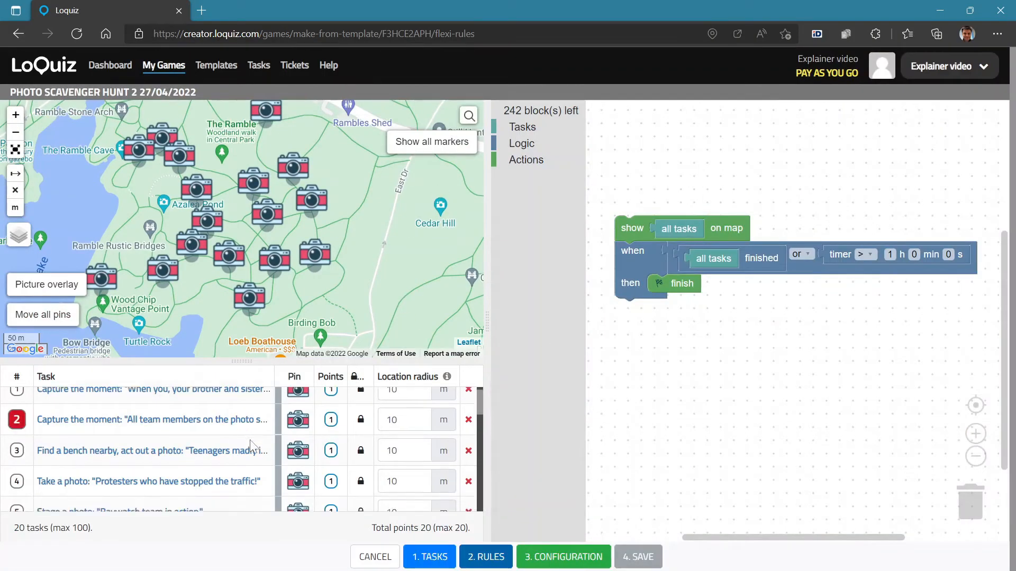
pyautogui.scroll(1, 255, 449)
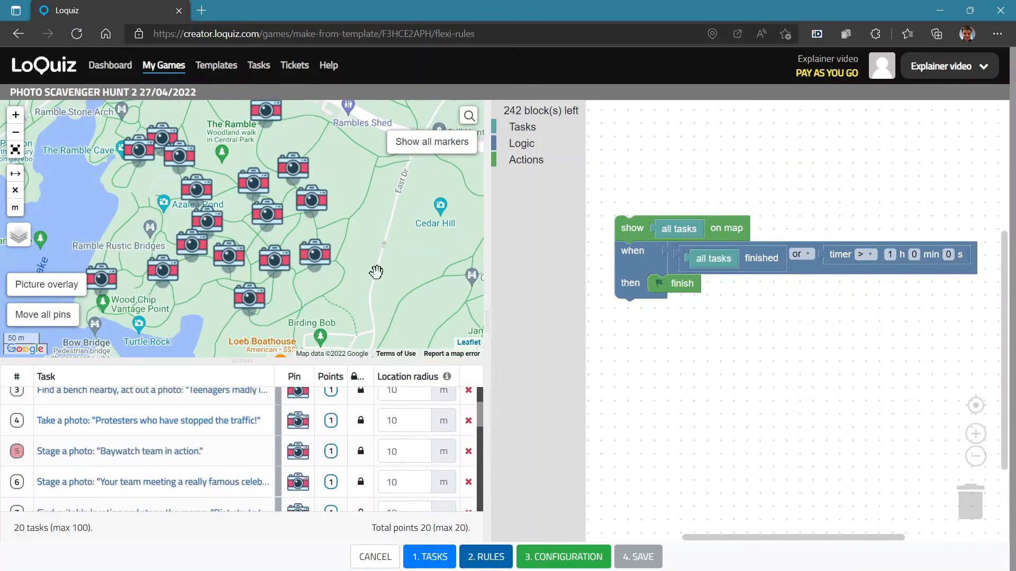
# - Proceed to the configuration stage and review the intro message with its instructor contact placeholder, the finish message, language, time limit and tags
pyautogui.click(556, 556)
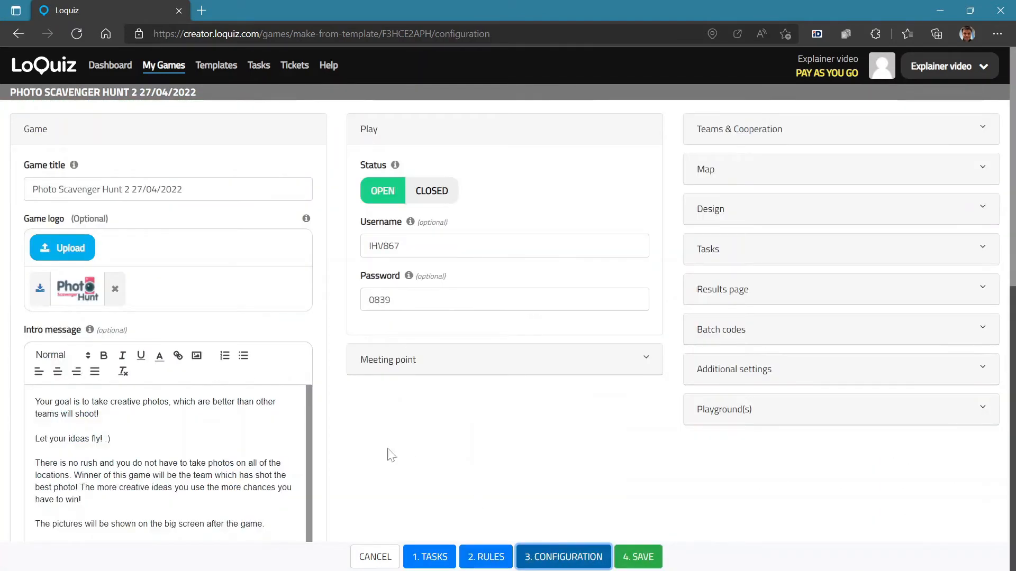
pyautogui.scroll(-1, 99, 151)
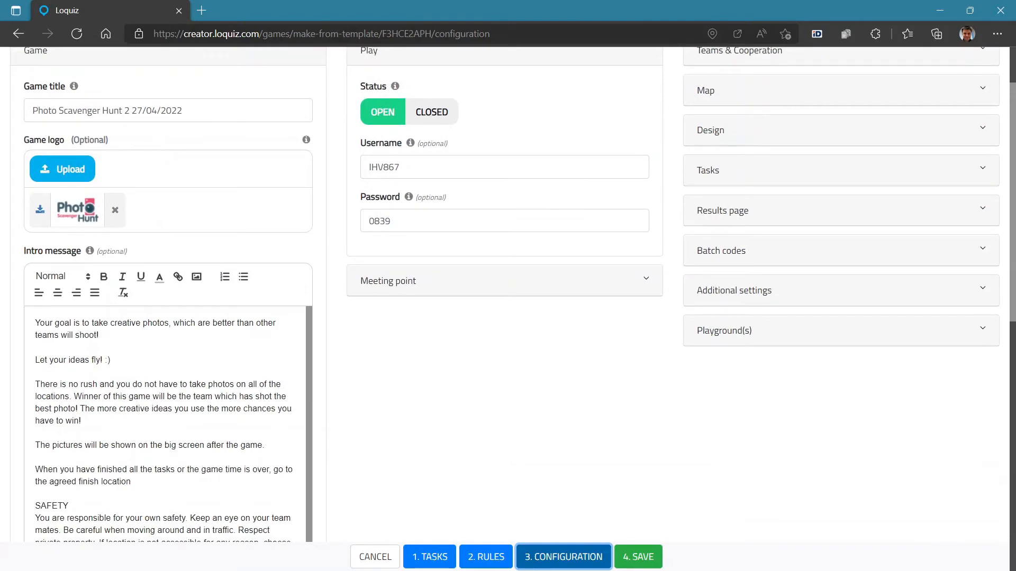
pyautogui.scroll(-1, 58, 217)
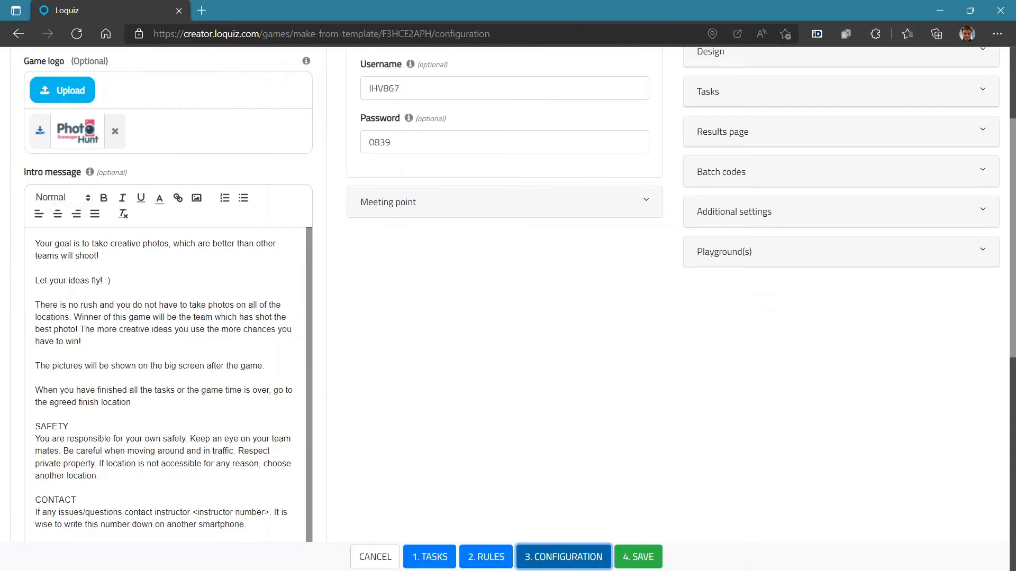
pyautogui.scroll(-1, 58, 215)
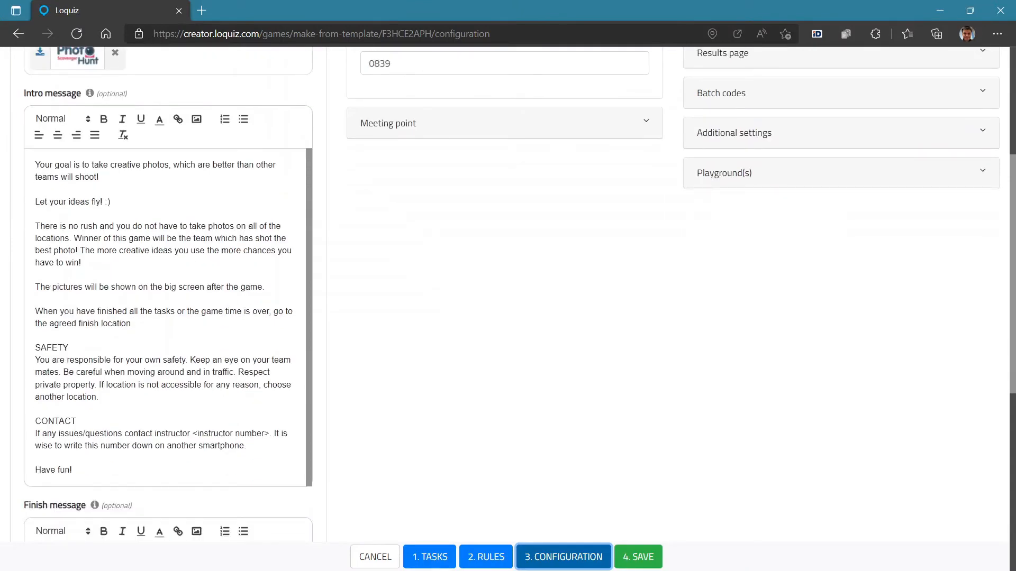
pyautogui.scroll(-2, 168, 296)
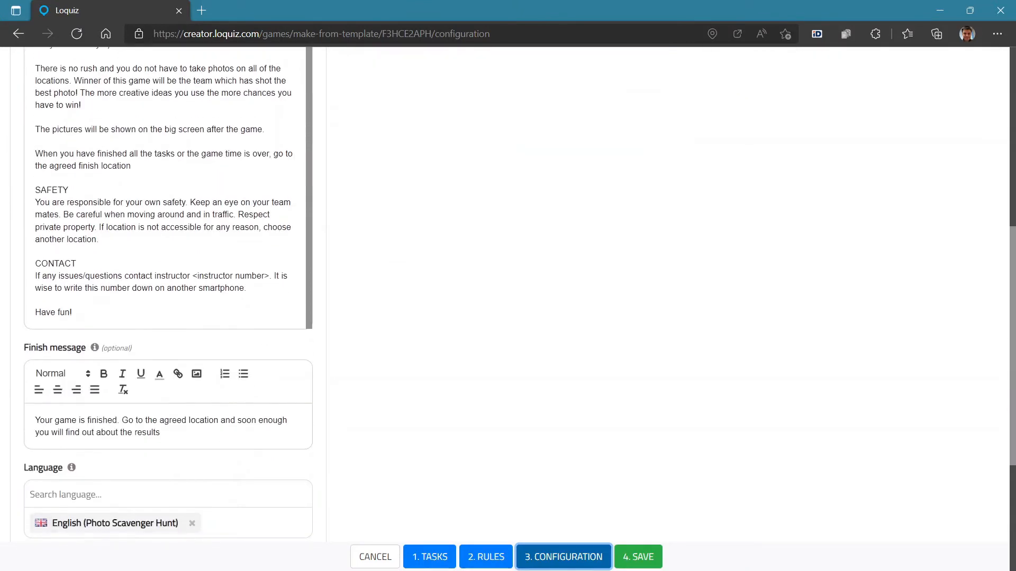
pyautogui.moveTo(155, 276); pyautogui.dragTo(264, 276)
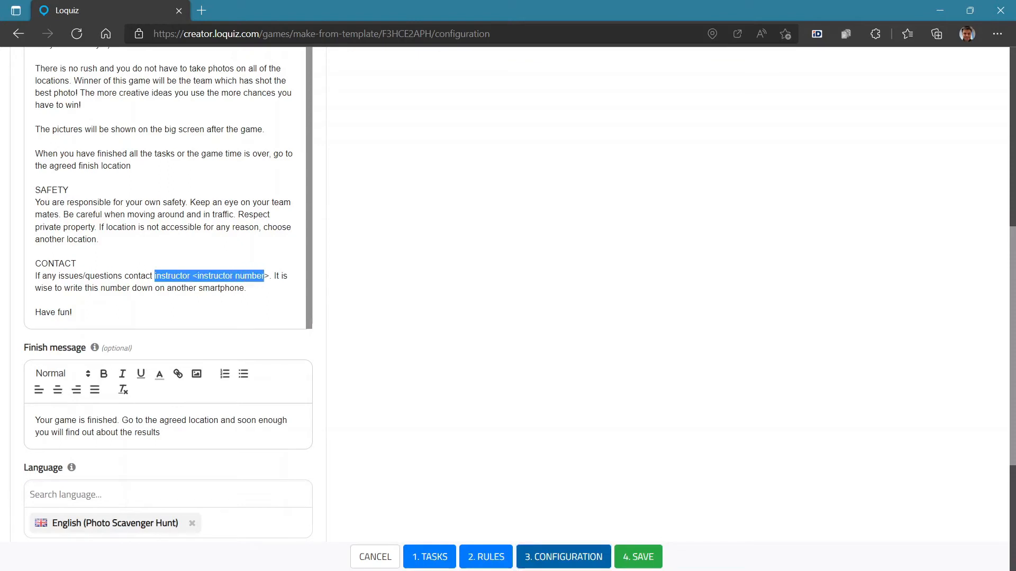
pyautogui.scroll(-3, 15, 163)
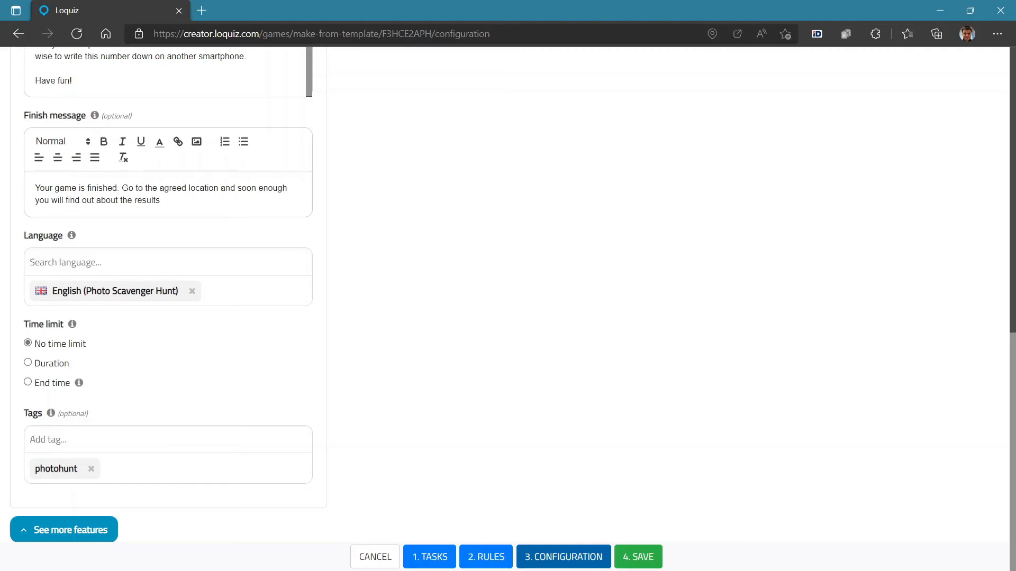
pyautogui.scroll(8, 460, 238)
pyautogui.scroll(-1, 460, 238)
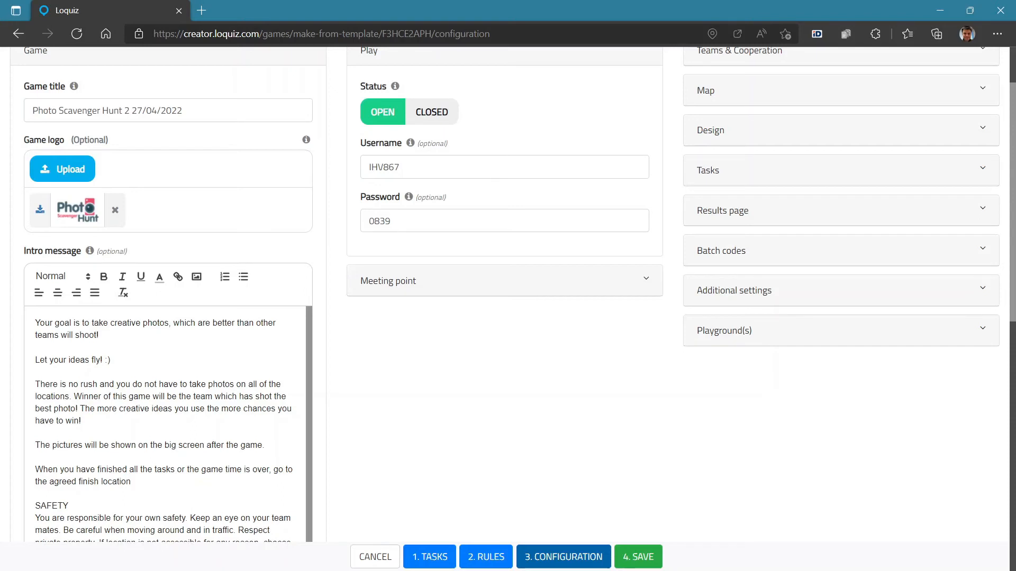
# - Save the new game and finish its creation, returning to the games list
pyautogui.click(642, 555)
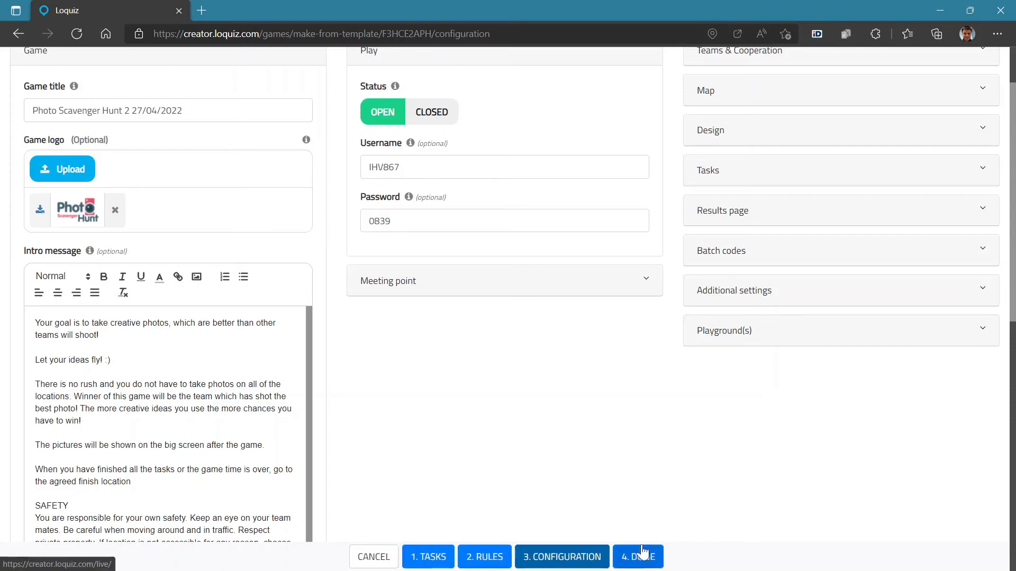
pyautogui.click(641, 555)
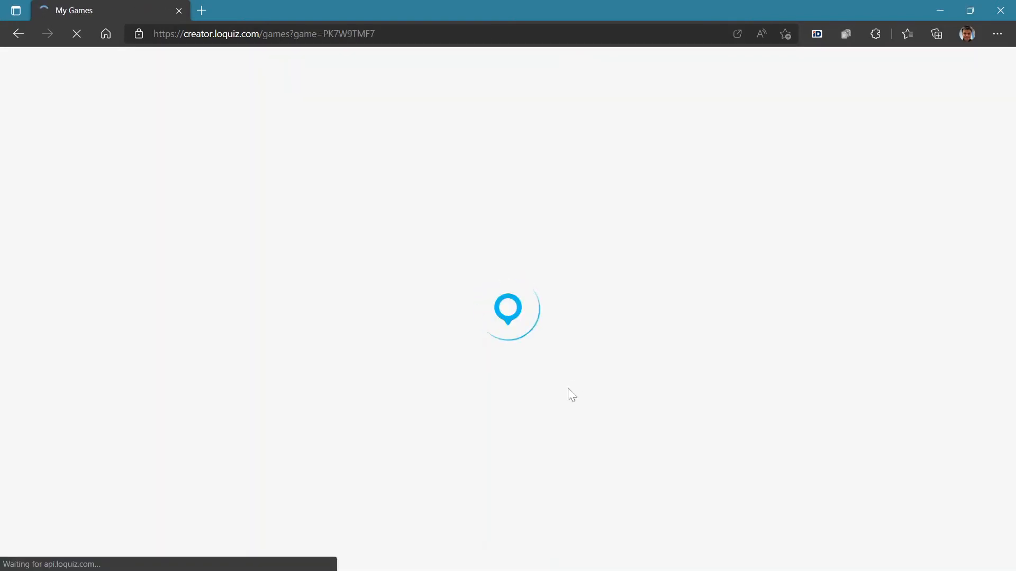